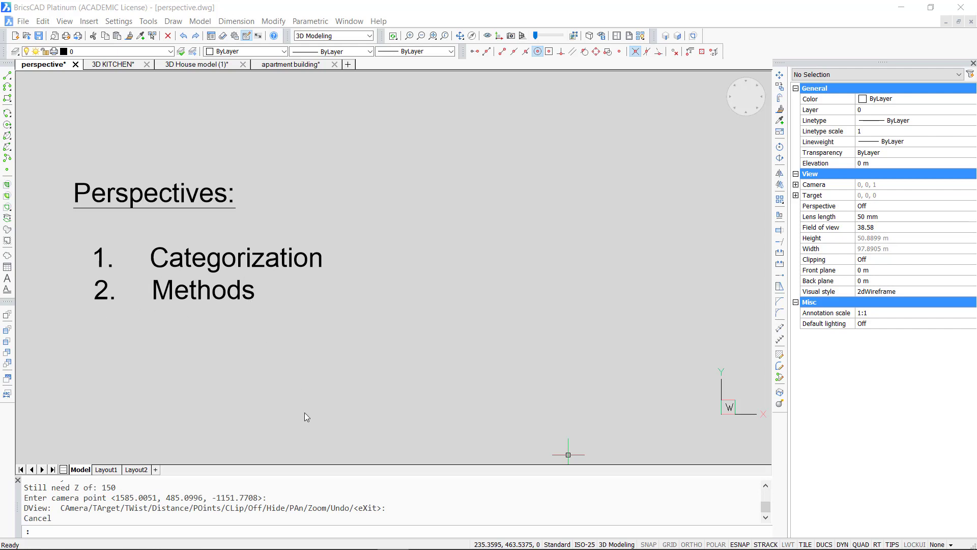
- Switch to the 3D KITCHEN drawing and set the viewpoint to 0,-1,0 for a front view of the kitchen
{"action": "middle_click_drag", "start_coordinate": [307, 385], "coordinate": [314, 211]}
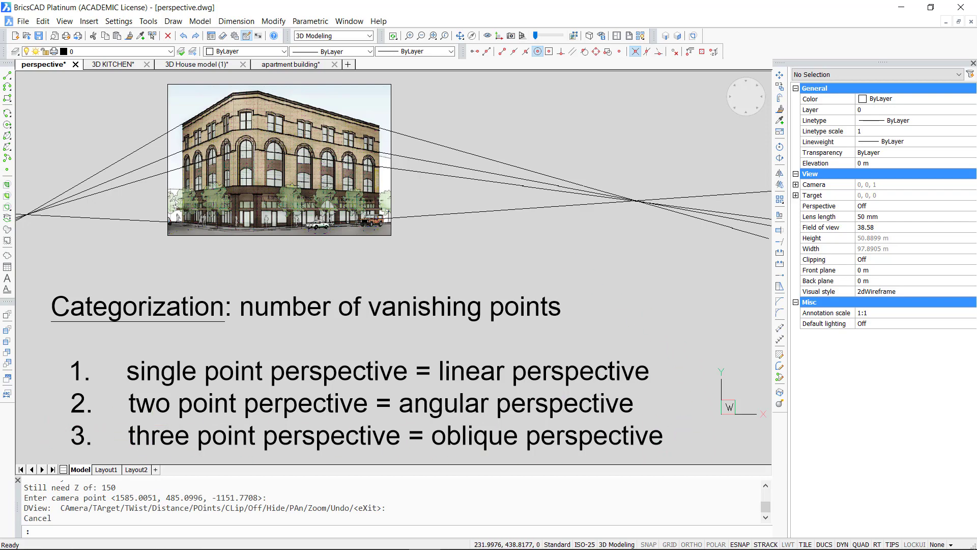
{"action": "left_click", "coordinate": [114, 65]}
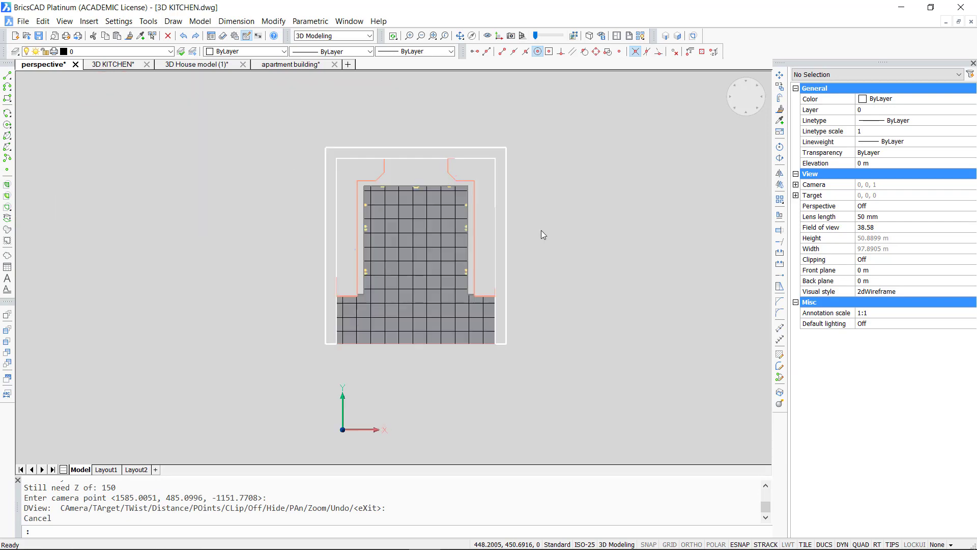
{"action": "middle_click_drag", "start_coordinate": [625, 227], "coordinate": [611, 230]}
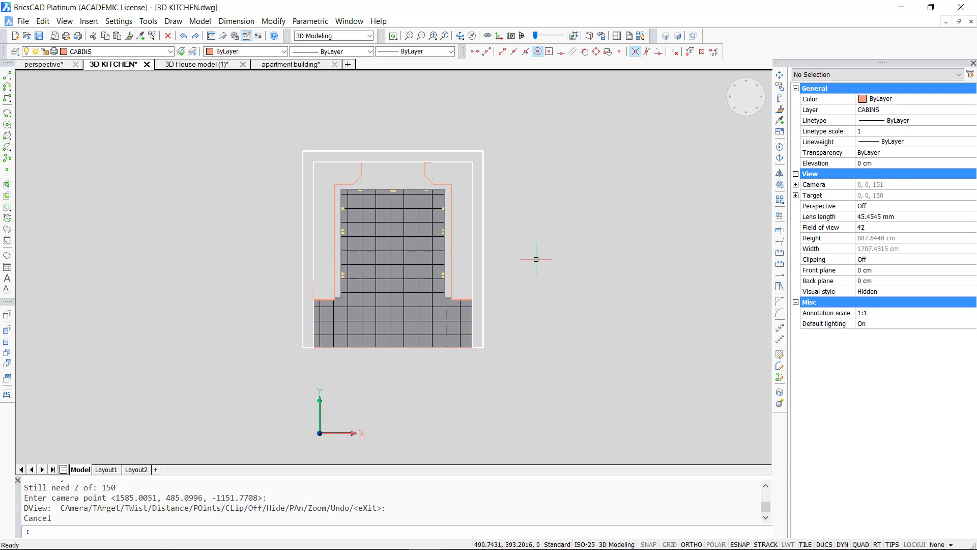
{"action": "middle_click_drag", "start_coordinate": [543, 279], "coordinate": [555, 237], "text": "shift"}
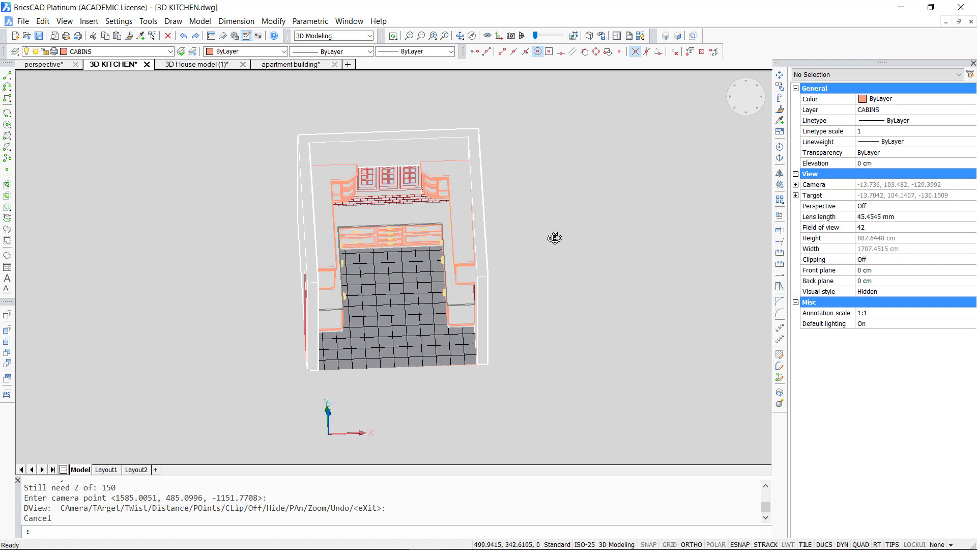
{"action": "type", "text": "point"}
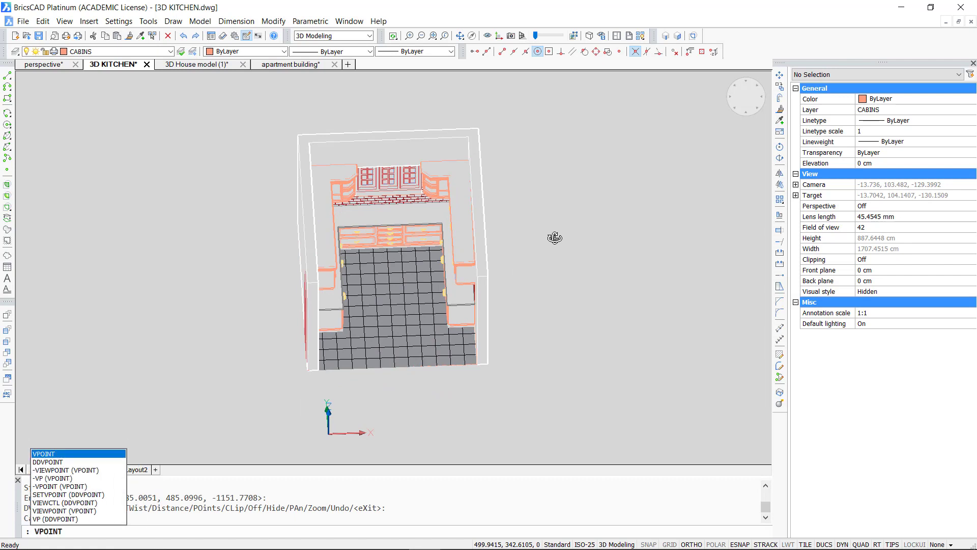
{"action": "key", "text": "Return"}
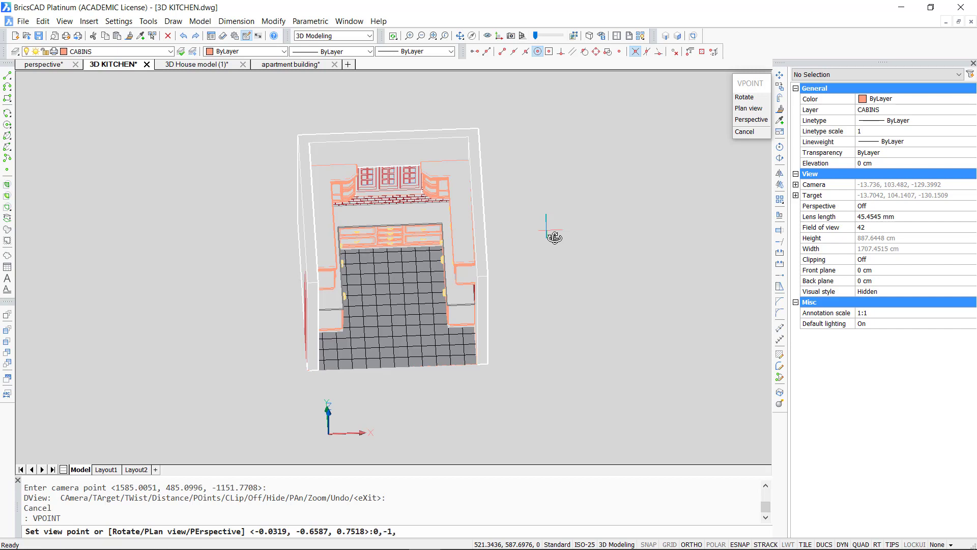
{"action": "key", "text": "Return"}
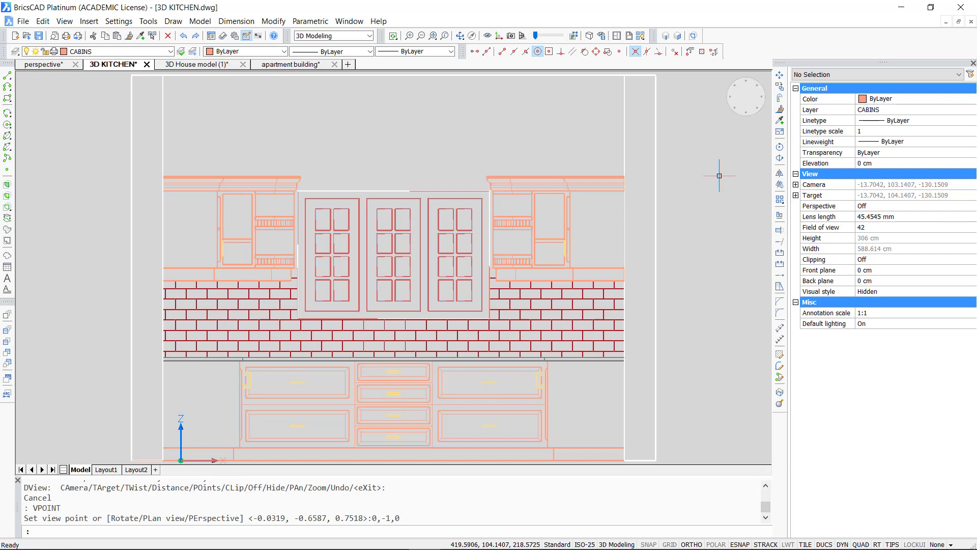
{"action": "scroll", "coordinate": [697, 255], "scroll_direction": "down", "scroll_amount": 3}
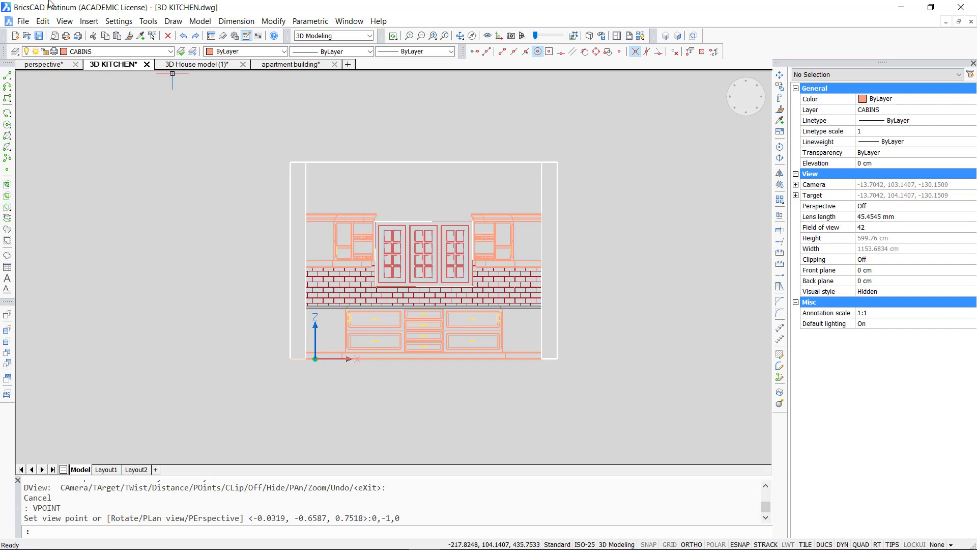
- Hide the Properties display and show it again
{"action": "left_click", "coordinate": [65, 21]}
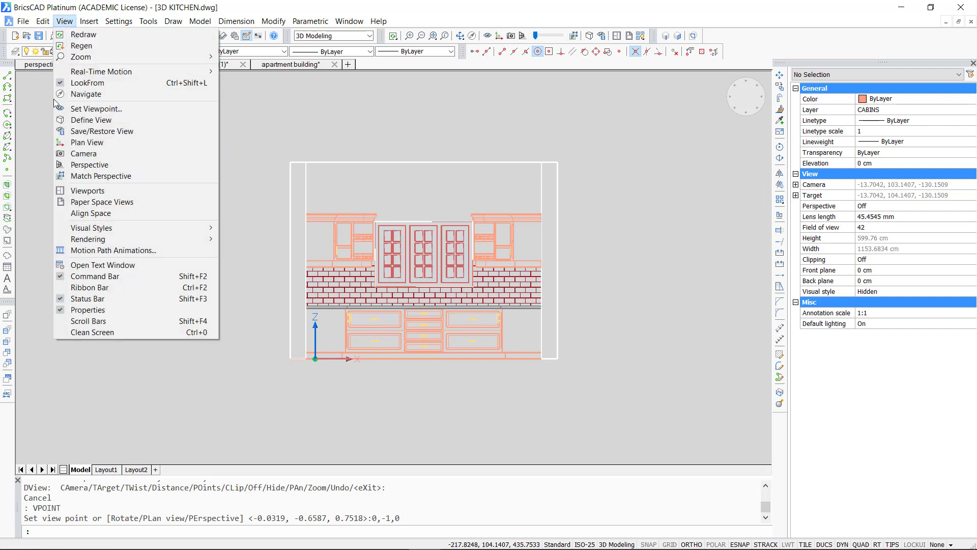
{"action": "left_click", "coordinate": [122, 310]}
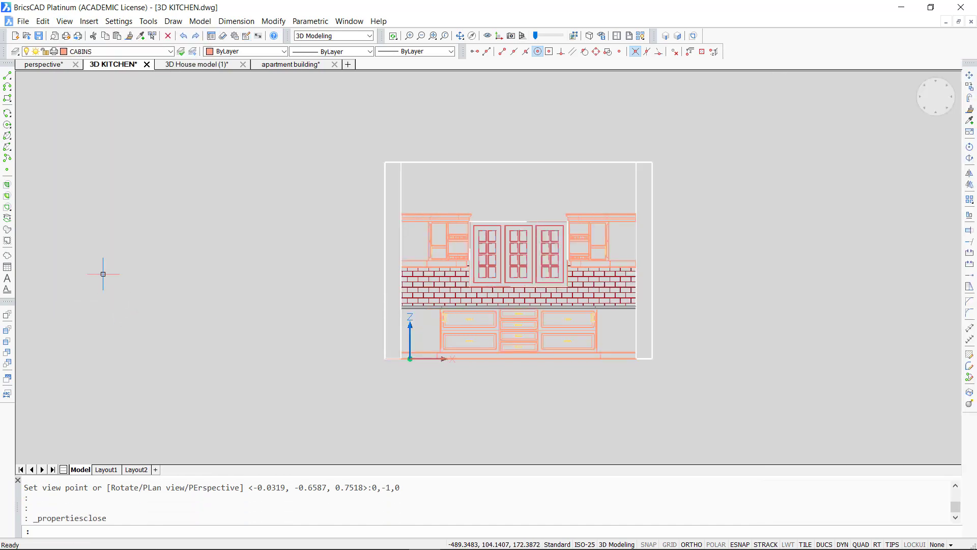
{"action": "left_click", "coordinate": [65, 21]}
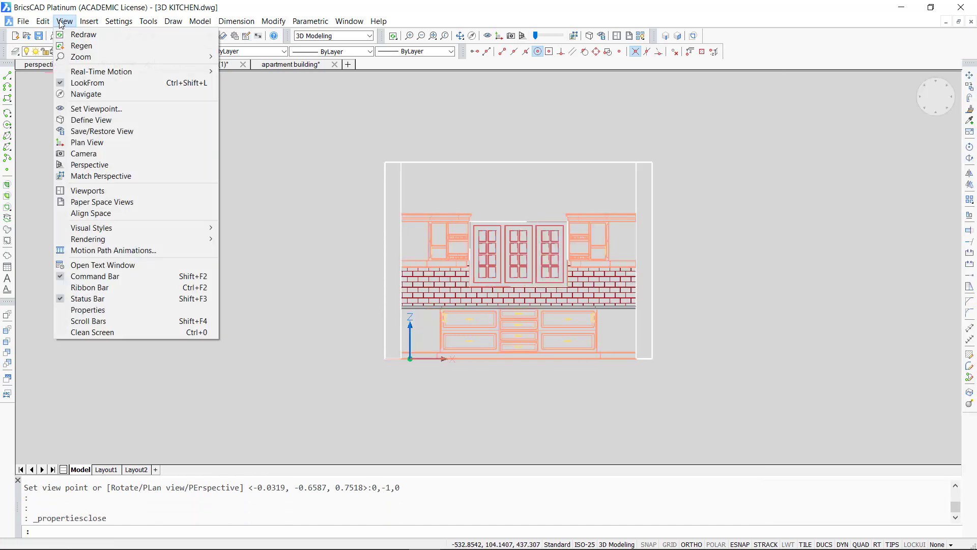
{"action": "left_click", "coordinate": [93, 307]}
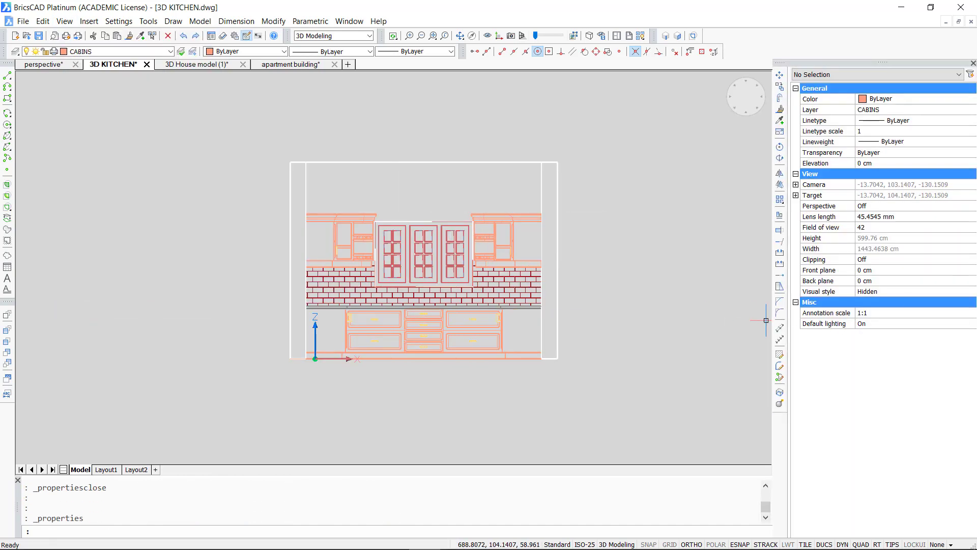
- Set the view's Perspective property to On and orbit to look down into the kitchen
{"action": "left_click", "coordinate": [967, 206]}
{"action": "left_click", "coordinate": [971, 205]}
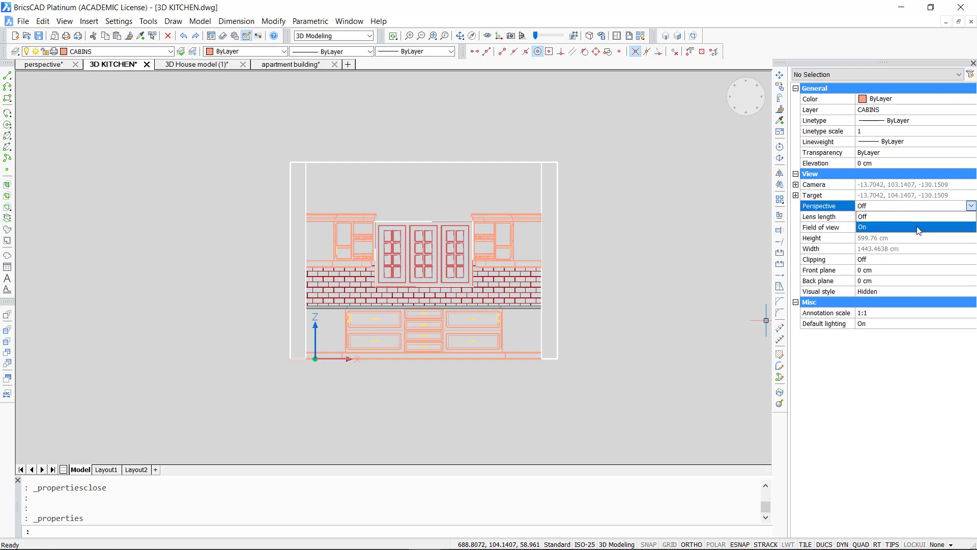
{"action": "left_click", "coordinate": [919, 227]}
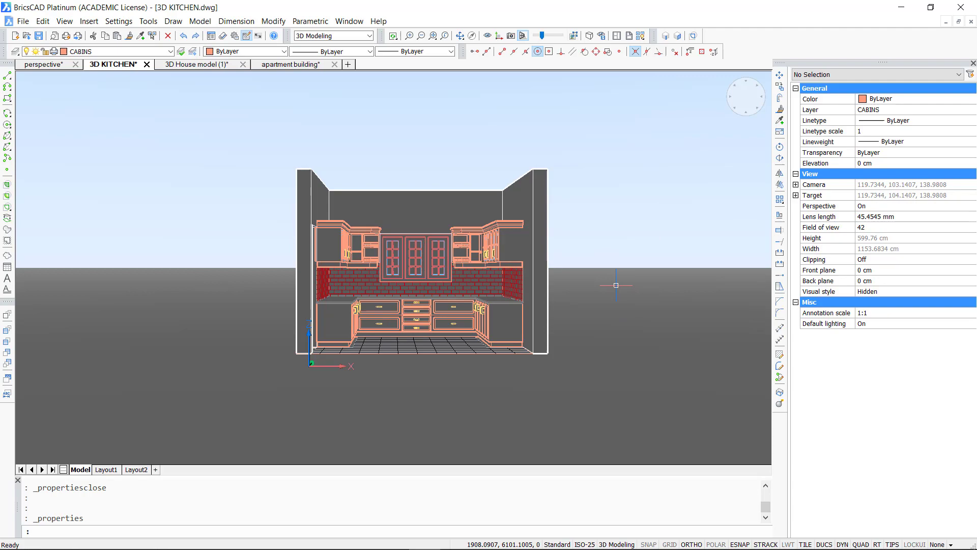
{"action": "middle_click_drag", "start_coordinate": [615, 285], "coordinate": [623, 309], "text": "shift"}
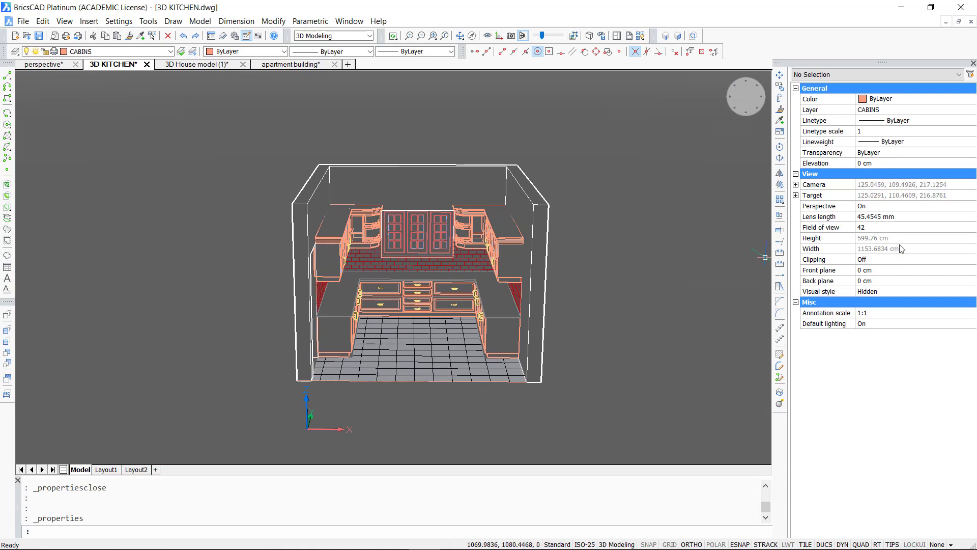
- Set the view's Perspective property to Off, return to the top view of the kitchen and turn ortho mode off
{"action": "left_click", "coordinate": [915, 205]}
{"action": "left_click", "coordinate": [916, 206]}
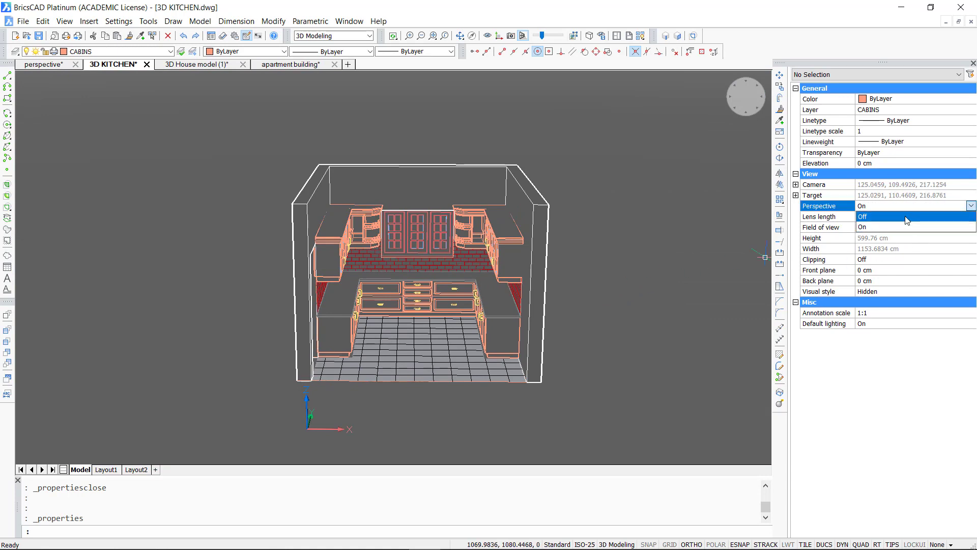
{"action": "left_click", "coordinate": [895, 230]}
{"action": "left_click", "coordinate": [746, 97]}
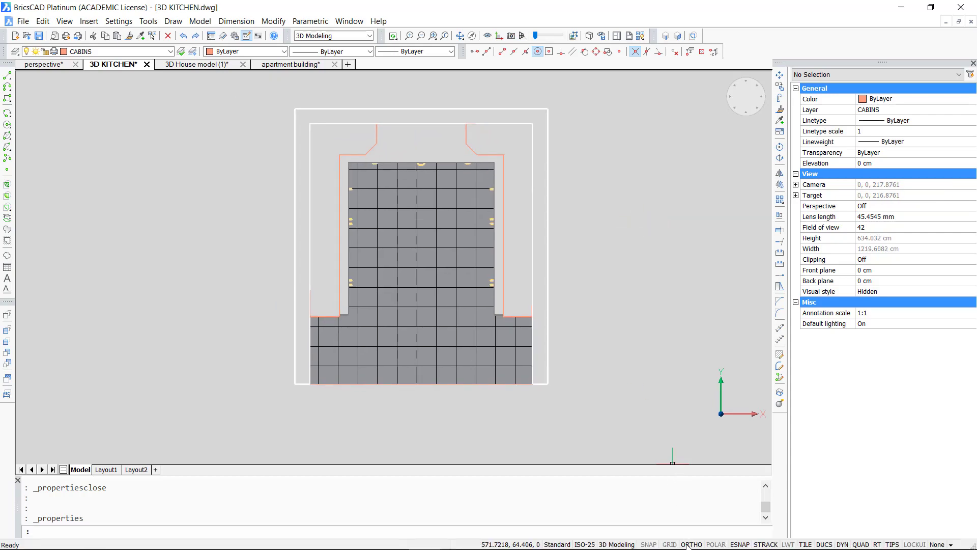
{"action": "key", "text": "F8"}
- Switch to the perspective drawing and read the notes on the requirements of single point perspective
{"action": "left_click", "coordinate": [51, 65]}
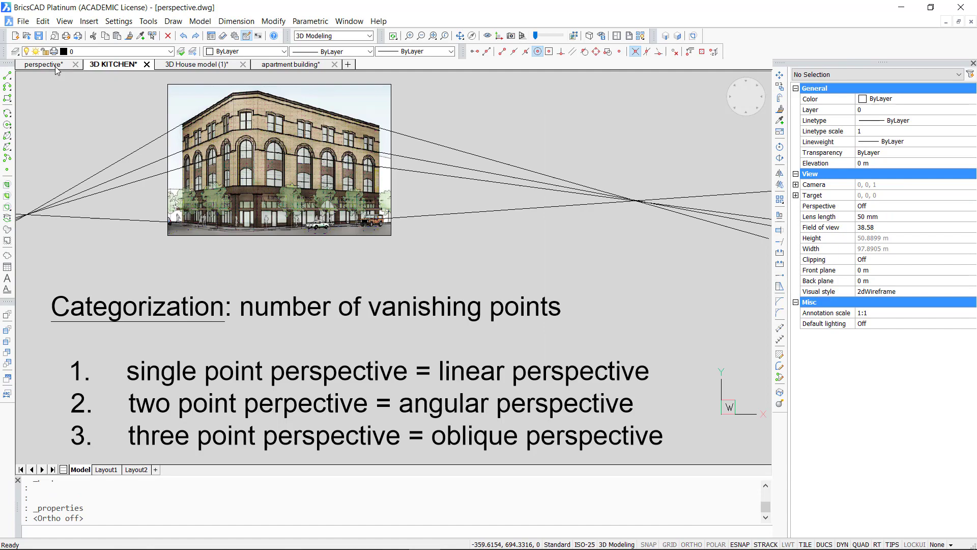
{"action": "middle_click_drag", "start_coordinate": [433, 349], "coordinate": [435, 209]}
{"action": "mouse_move", "coordinate": [447, 371]}
{"action": "middle_mouse_down"}
{"action": "mouse_move", "coordinate": [508, 240]}
{"action": "mouse_move", "coordinate": [451, 173]}
{"action": "middle_mouse_up"}
{"action": "mouse_move", "coordinate": [465, 365]}
{"action": "middle_mouse_down"}
{"action": "mouse_move", "coordinate": [465, 307]}
{"action": "mouse_move", "coordinate": [464, 333]}
{"action": "middle_mouse_up"}
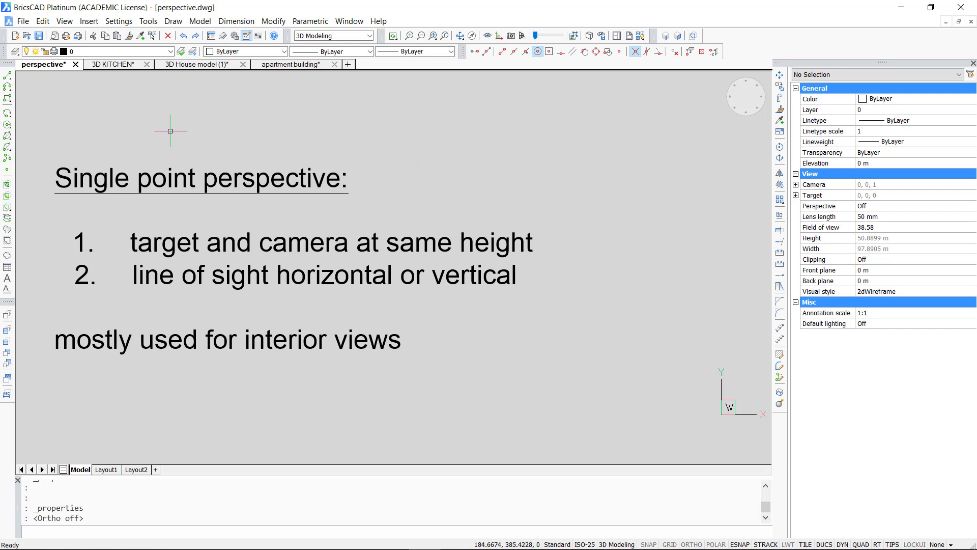
- Return to the 3D KITCHEN drawing and start DVIEW with all the kitchen entities selected
{"action": "left_click", "coordinate": [115, 65]}
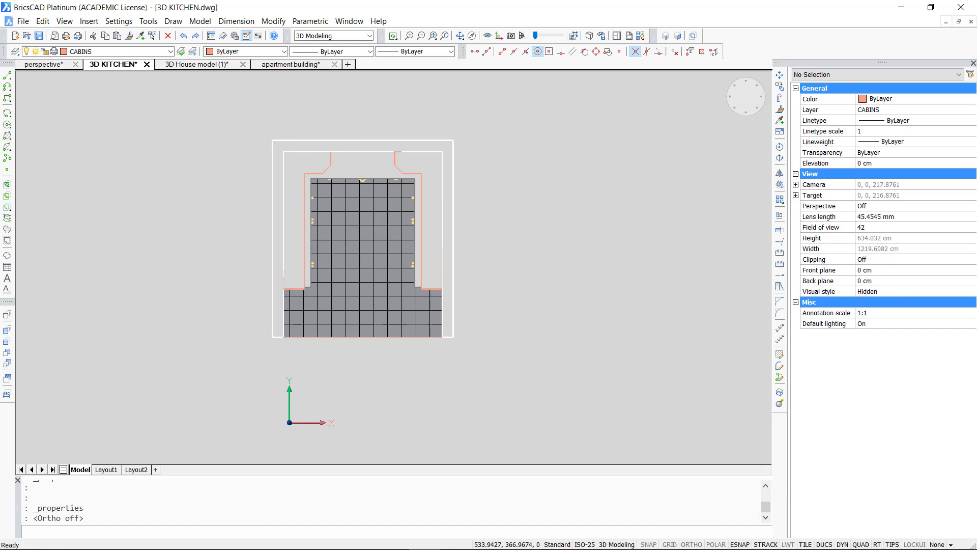
{"action": "scroll", "coordinate": [532, 285], "scroll_direction": "down", "scroll_amount": 1}
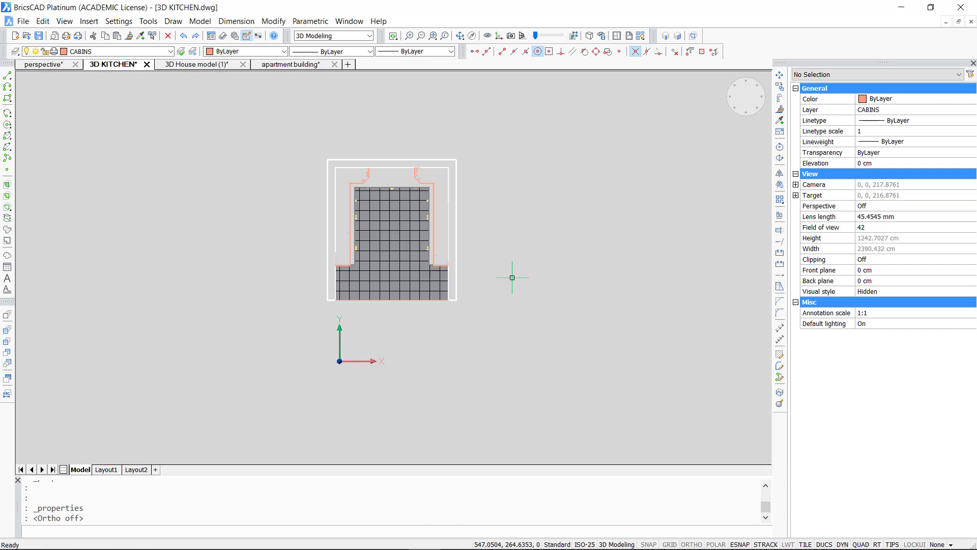
{"action": "type", "text": "v"}
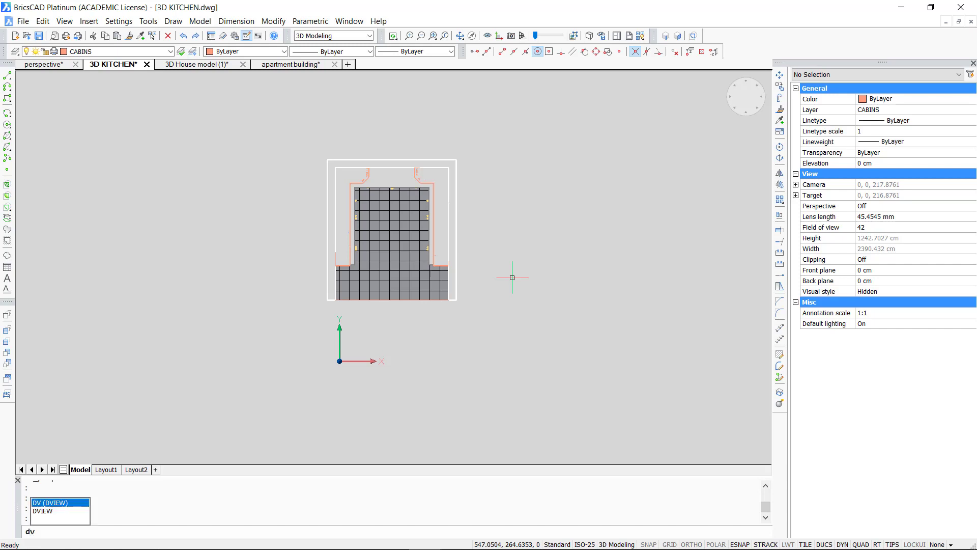
{"action": "key", "text": "Return"}
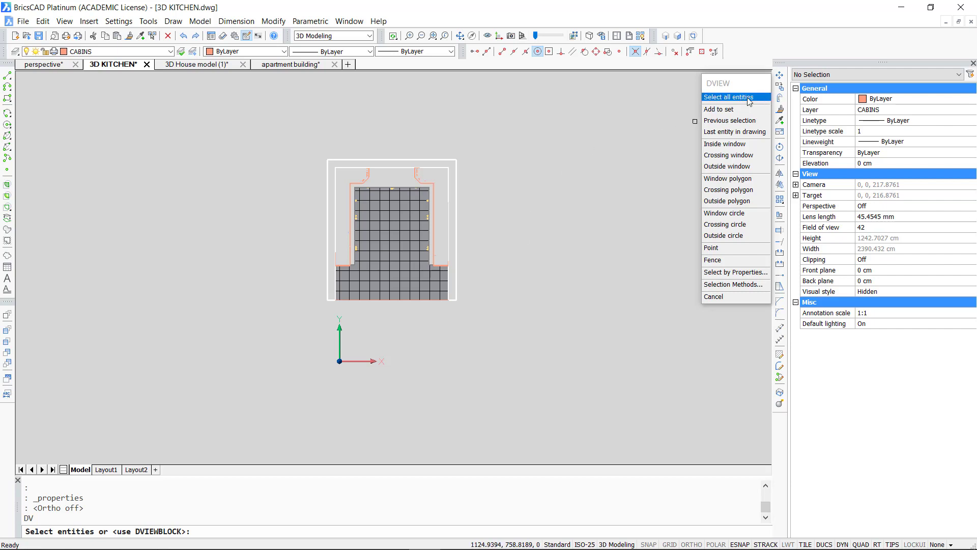
{"action": "left_click", "coordinate": [475, 148]}
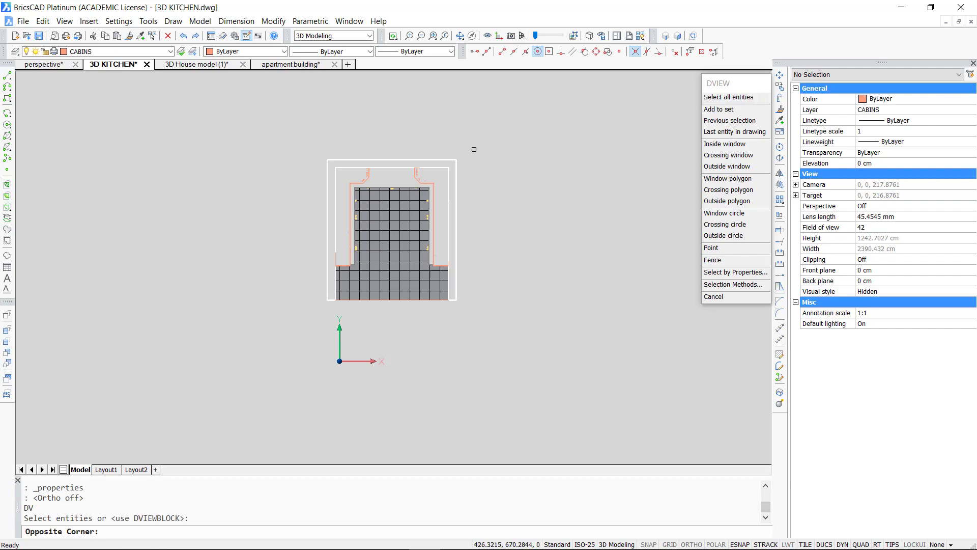
{"action": "left_click", "coordinate": [321, 319]}
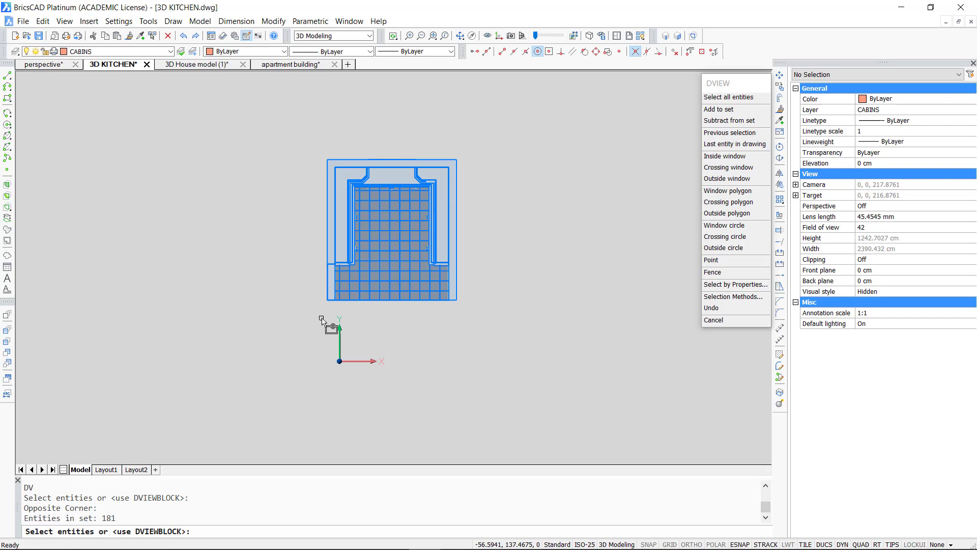
{"action": "key", "text": "Return"}
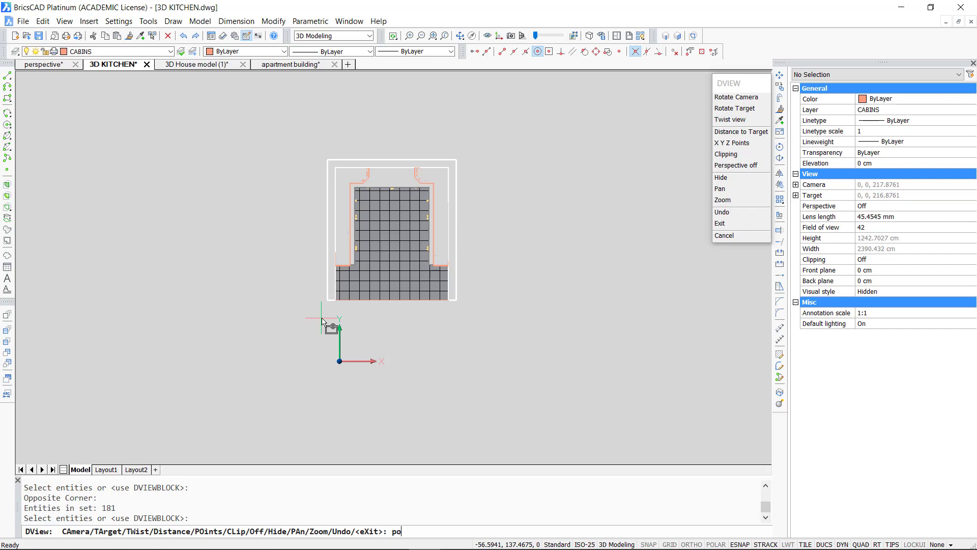
- Define the DVIEW target point with an .xy filter, picking a spot near the back of the tiled floor at Z 150
{"action": "key", "text": "Return"}
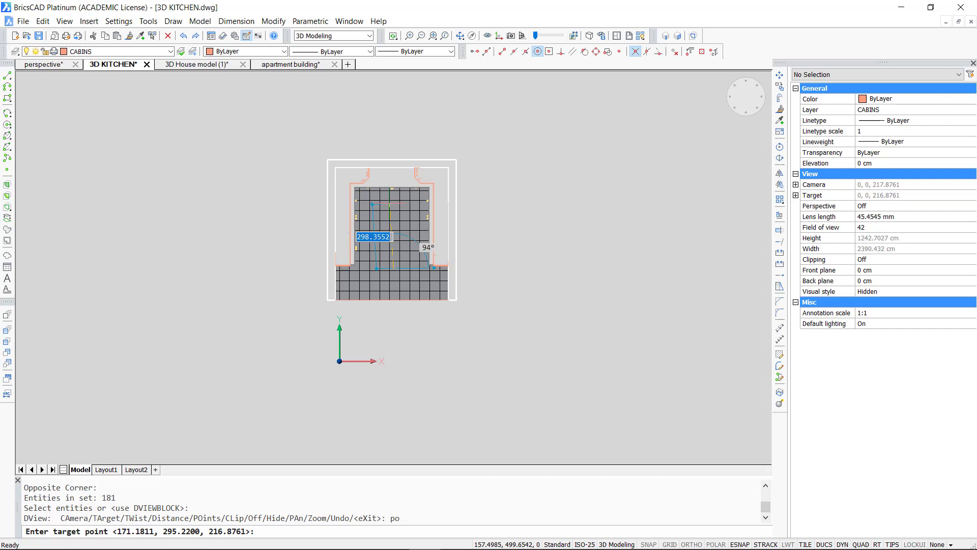
{"action": "type", "text": ".xy"}
{"action": "key", "text": "Return"}
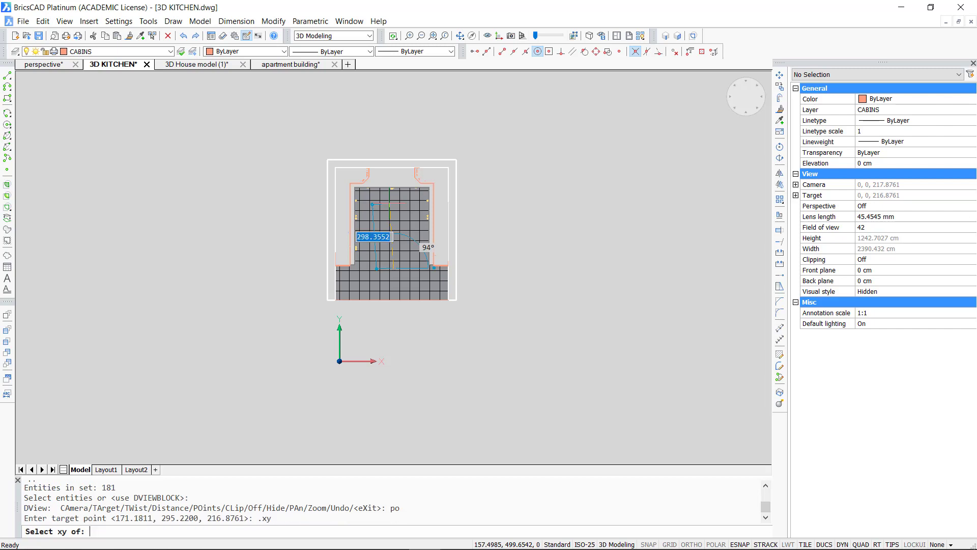
{"action": "left_click", "coordinate": [374, 204]}
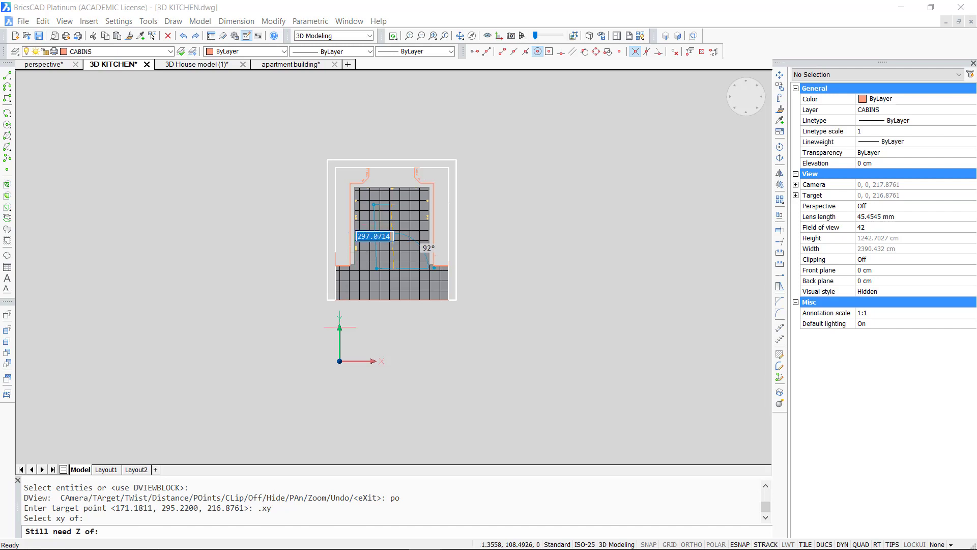
{"action": "left_click", "coordinate": [189, 527]}
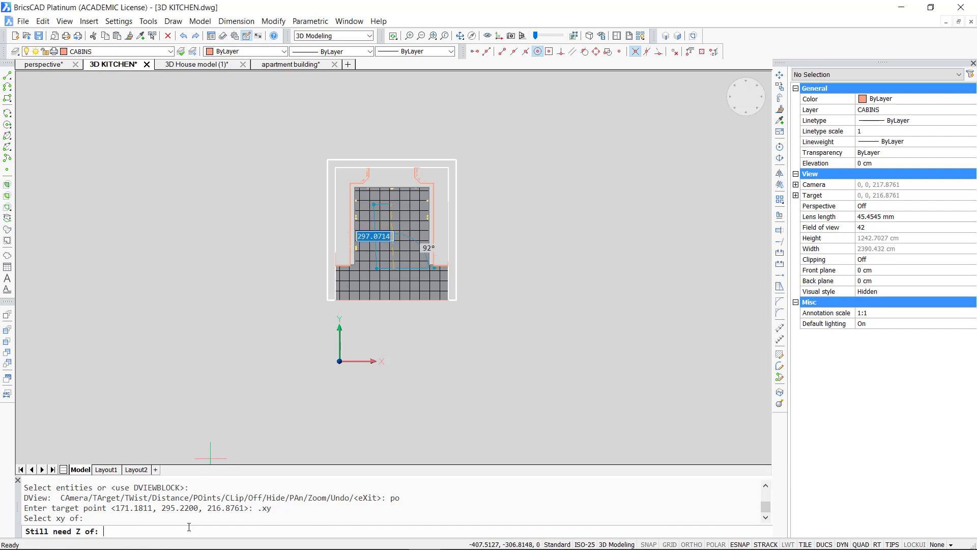
{"action": "type", "text": "150"}
{"action": "key", "text": "Return"}
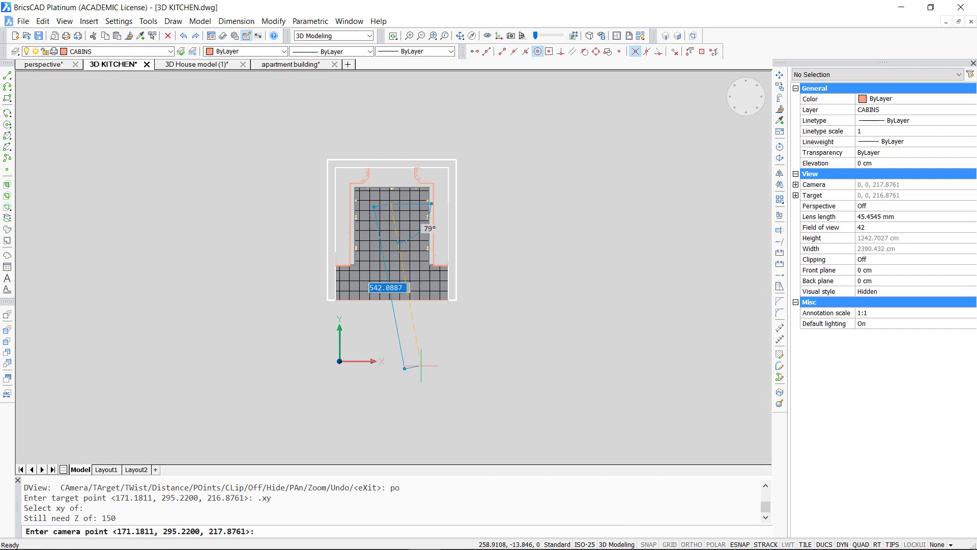
- Turn ortho mode on and define the camera point with an .xy filter, straight in front of the kitchen's open side at Z 150
{"action": "left_click", "coordinate": [698, 544]}
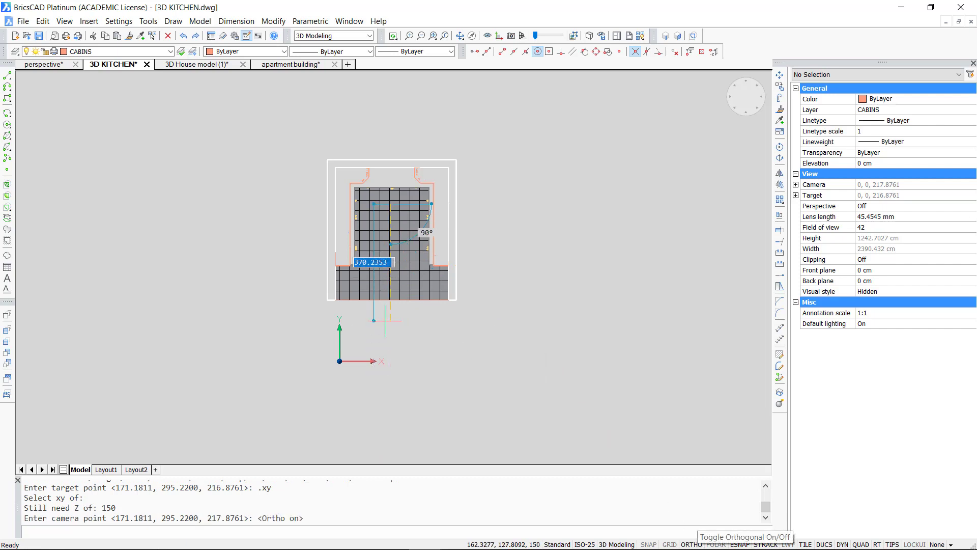
{"action": "type", "text": ".xy"}
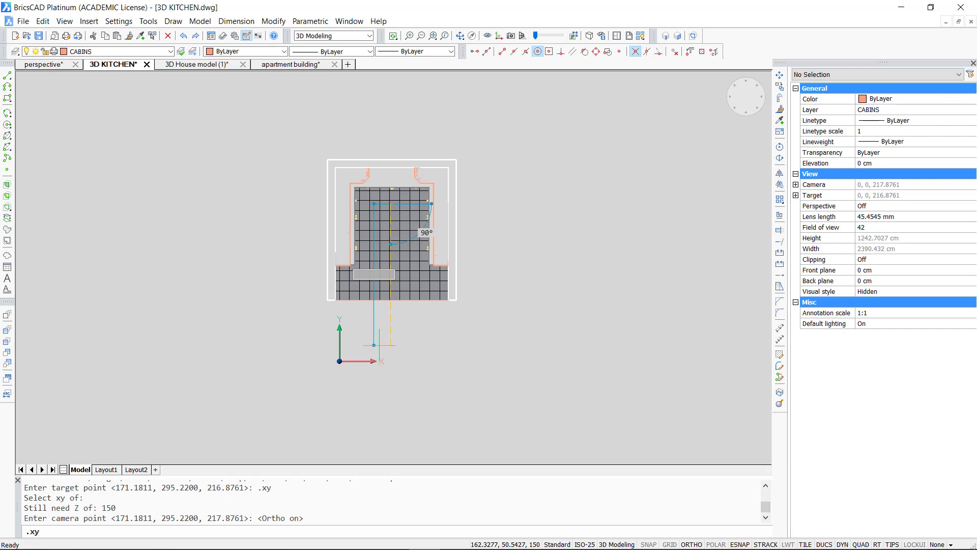
{"action": "key", "text": "Return"}
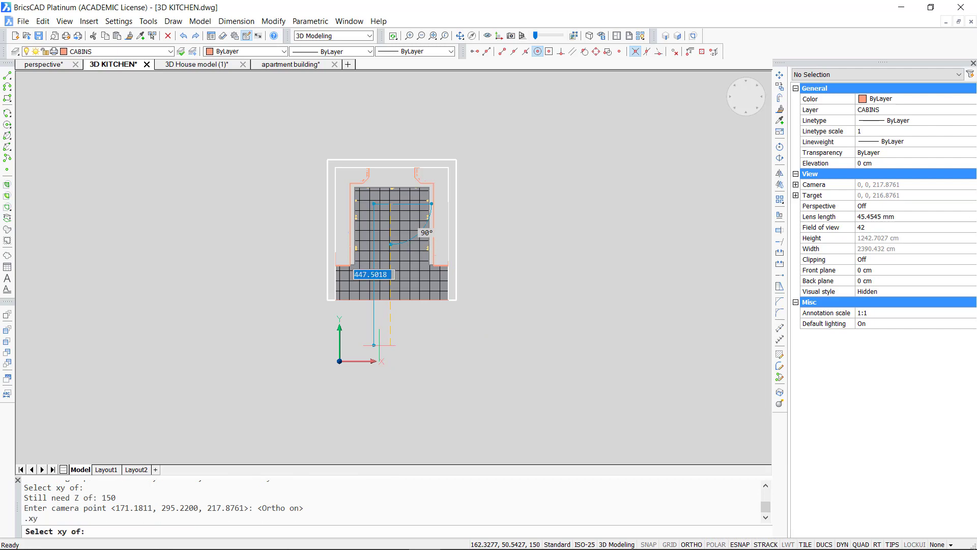
{"action": "left_click", "coordinate": [389, 409]}
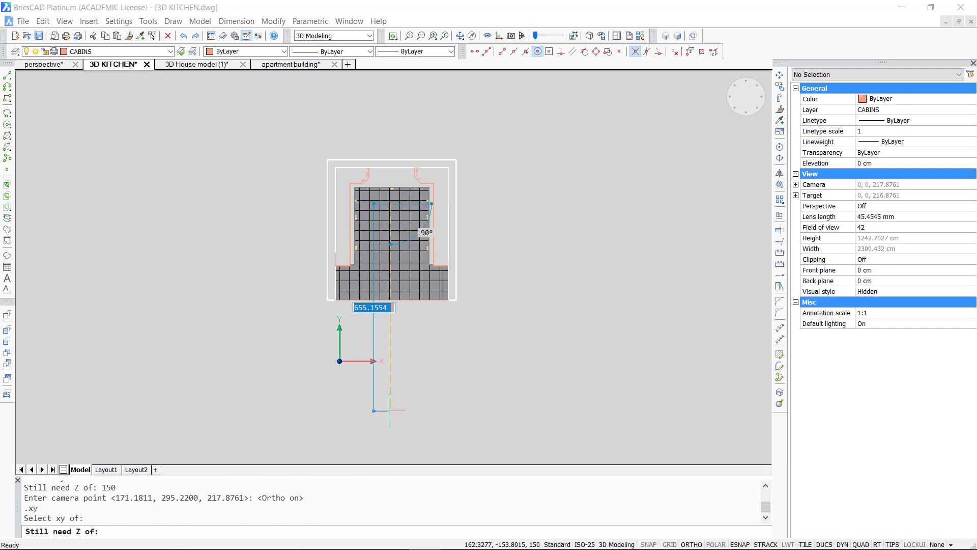
{"action": "type", "text": "1"}
{"action": "left_click", "coordinate": [306, 530]}
{"action": "type", "text": "50"}
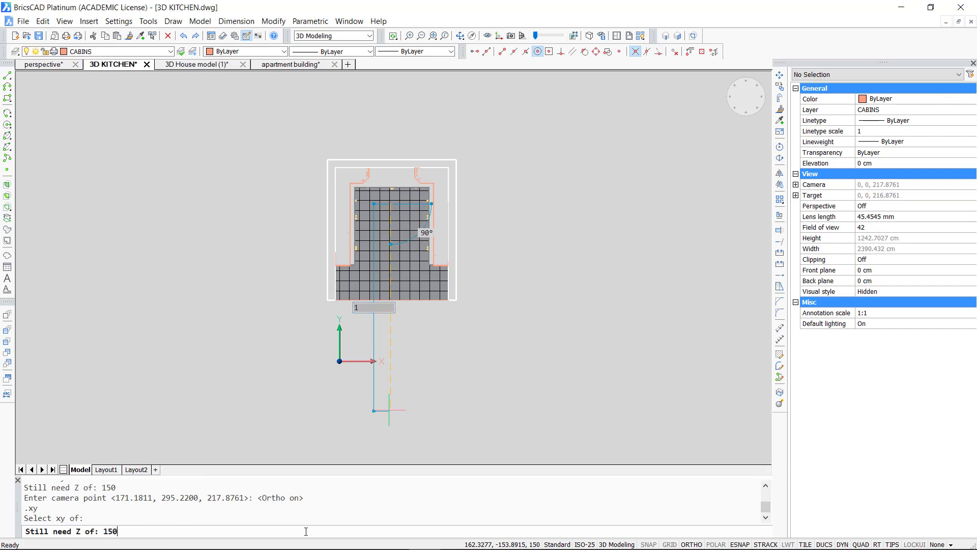
{"action": "key", "text": "Return"}
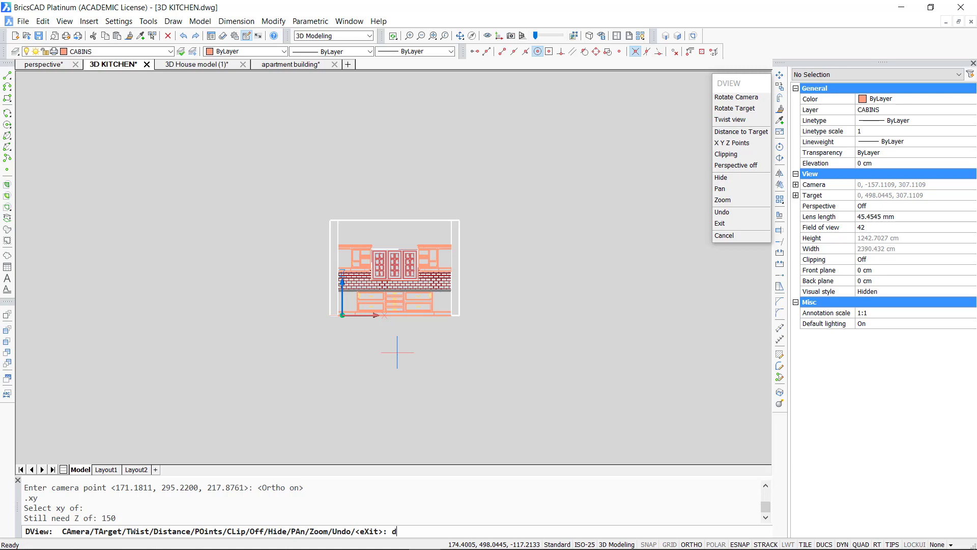
- Turn on the kitchen perspective with DVIEW's Distance option and set the camera-to-target distance to 800
{"action": "type", "text": "d"}
{"action": "key", "text": "Return"}
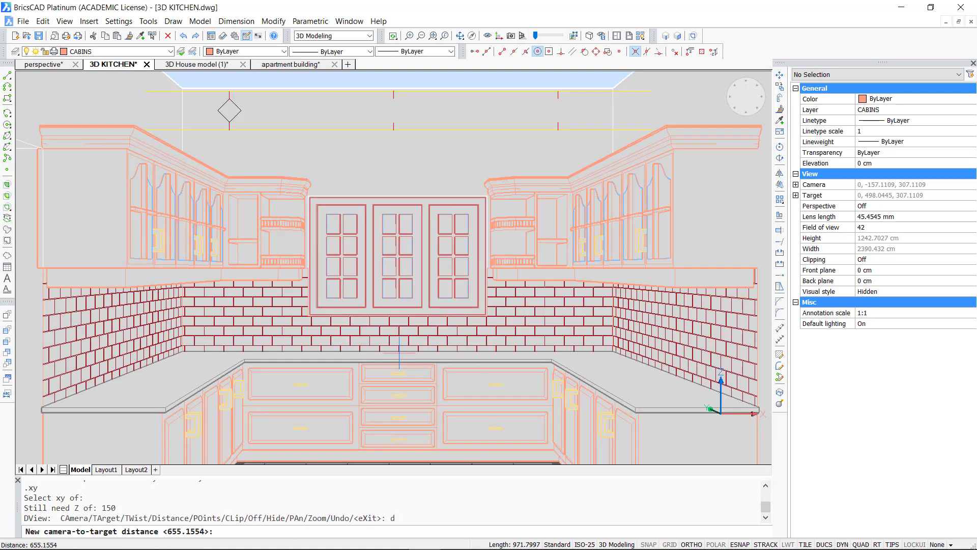
{"action": "key", "text": "Return"}
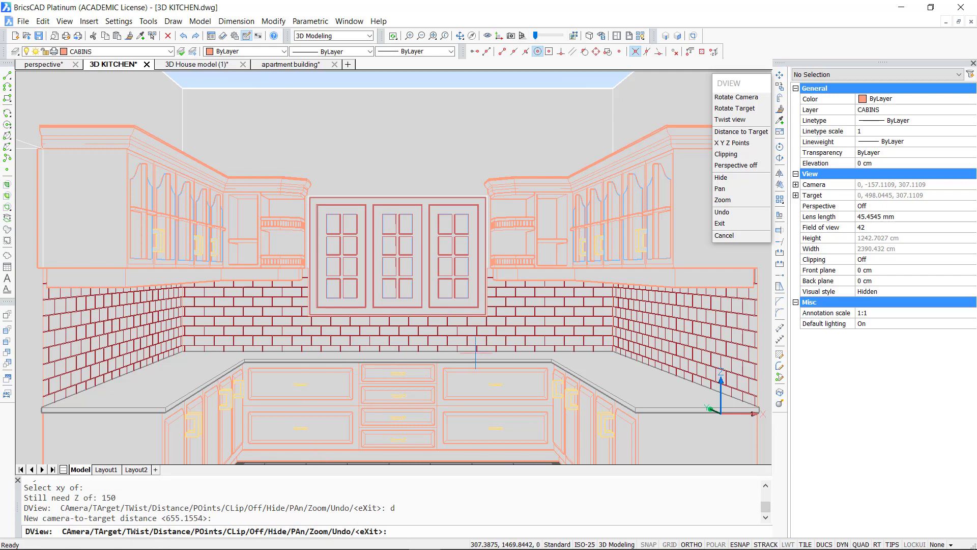
{"action": "key", "text": "Return"}
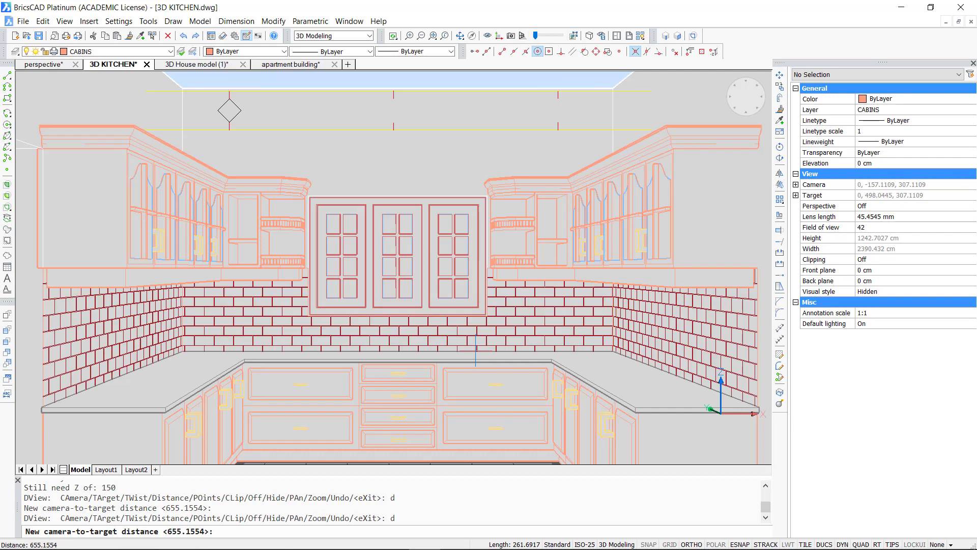
{"action": "type", "text": "800"}
{"action": "key", "text": "Return"}
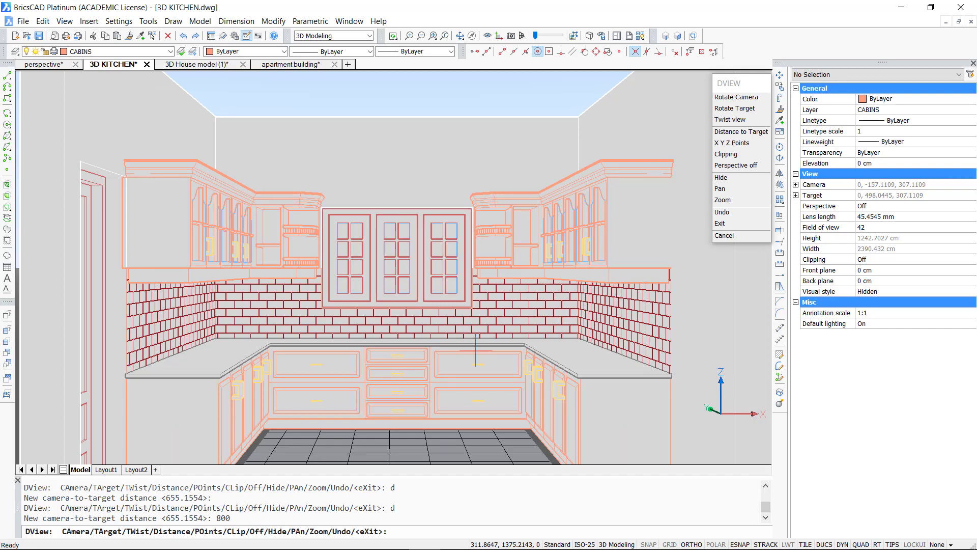
- Set the lens length of the kitchen perspective to 35 mm with DVIEW's Zoom option
{"action": "type", "text": "z"}
{"action": "key", "text": "Return"}
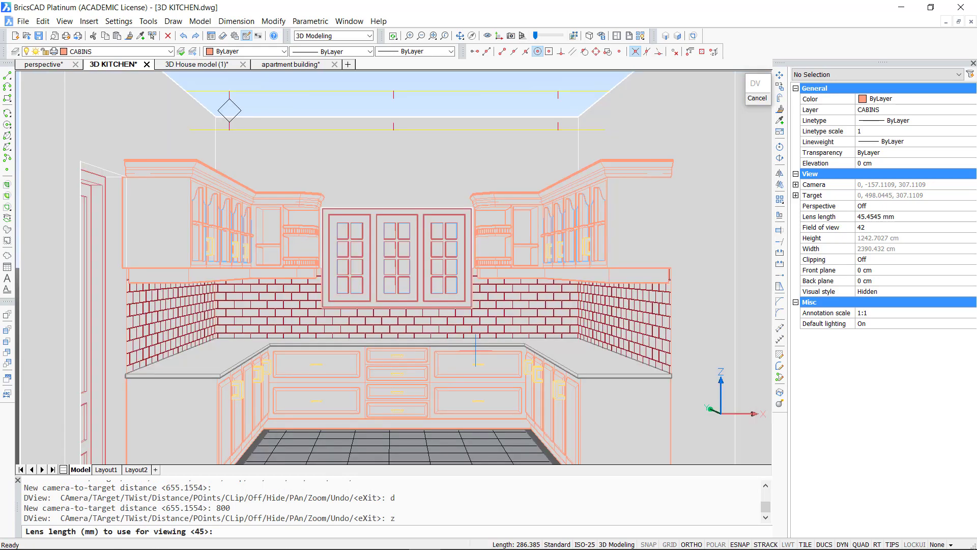
{"action": "key", "text": "Return"}
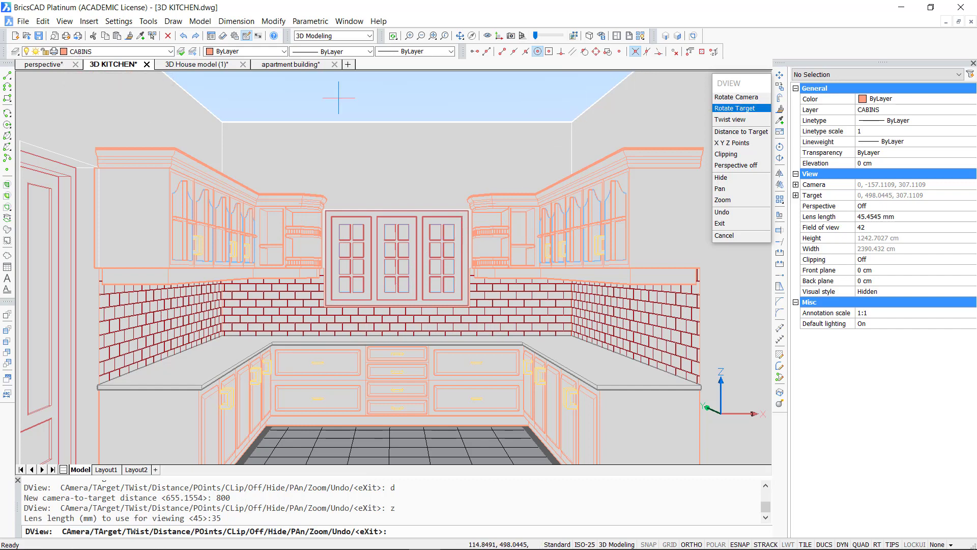
- Switch to the perspective drawing and read the notes on the requirements of two point perspective
{"action": "key", "text": "ctrl+Tab"}
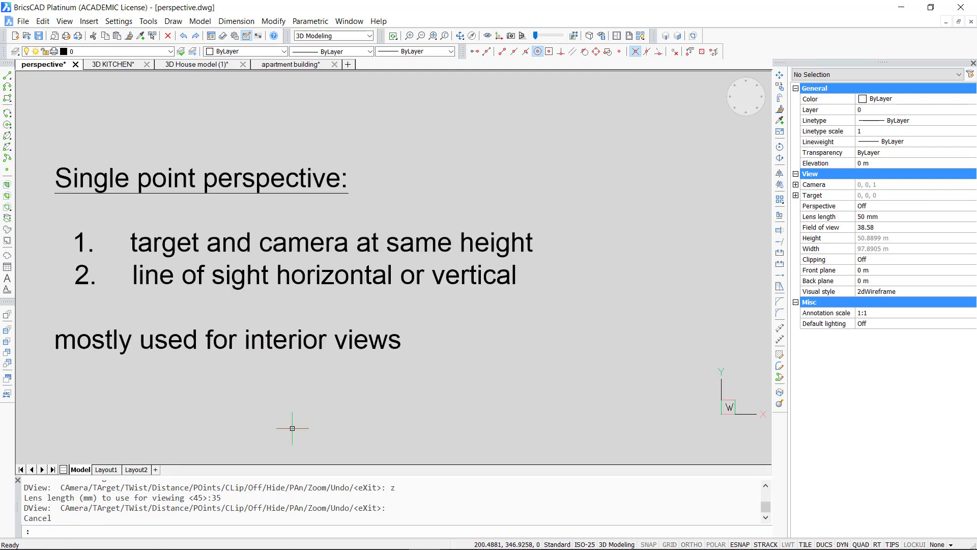
{"action": "mouse_move", "coordinate": [292, 428]}
{"action": "middle_mouse_down"}
{"action": "mouse_move", "coordinate": [295, 273]}
{"action": "mouse_move", "coordinate": [287, 219]}
{"action": "mouse_move", "coordinate": [280, 239]}
{"action": "mouse_move", "coordinate": [273, 199]}
{"action": "middle_mouse_up"}
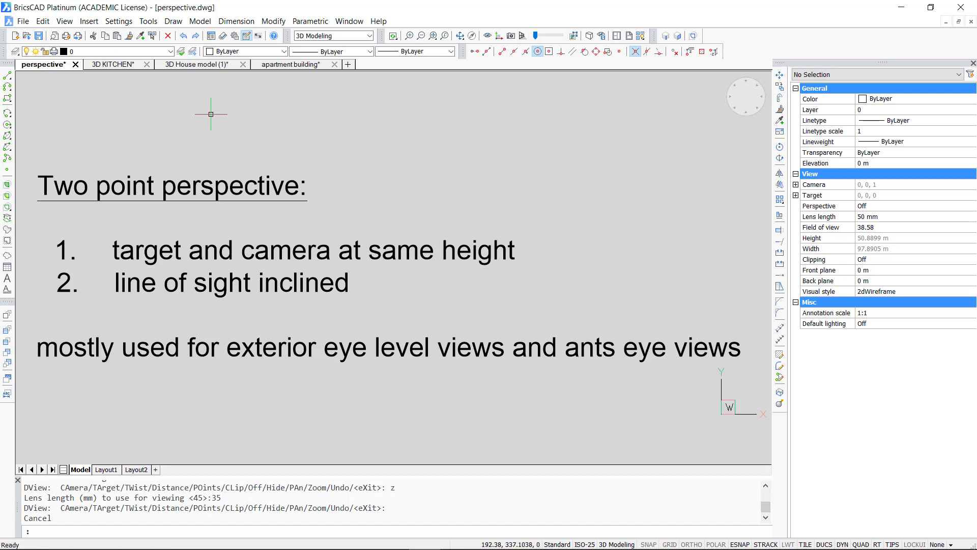
- Switch to the 3D House model (1) drawing and start DVIEW with the house and its plot selected
{"action": "left_click", "coordinate": [203, 66]}
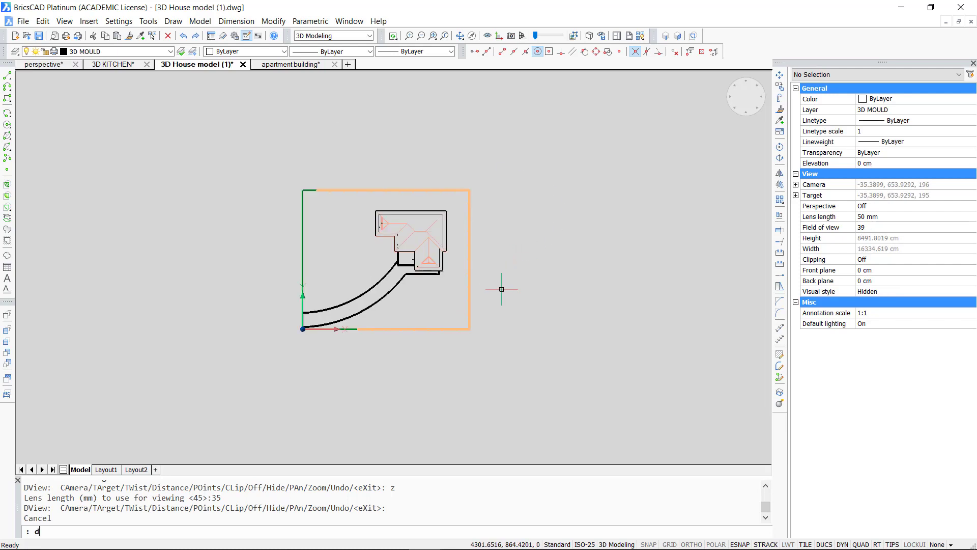
{"action": "type", "text": "v"}
{"action": "key", "text": "Return"}
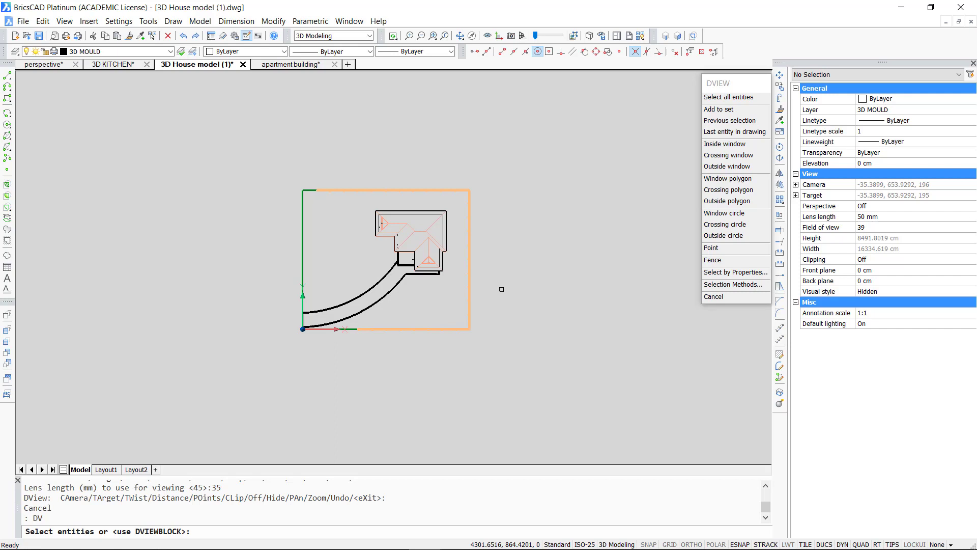
{"action": "left_click", "coordinate": [493, 185]}
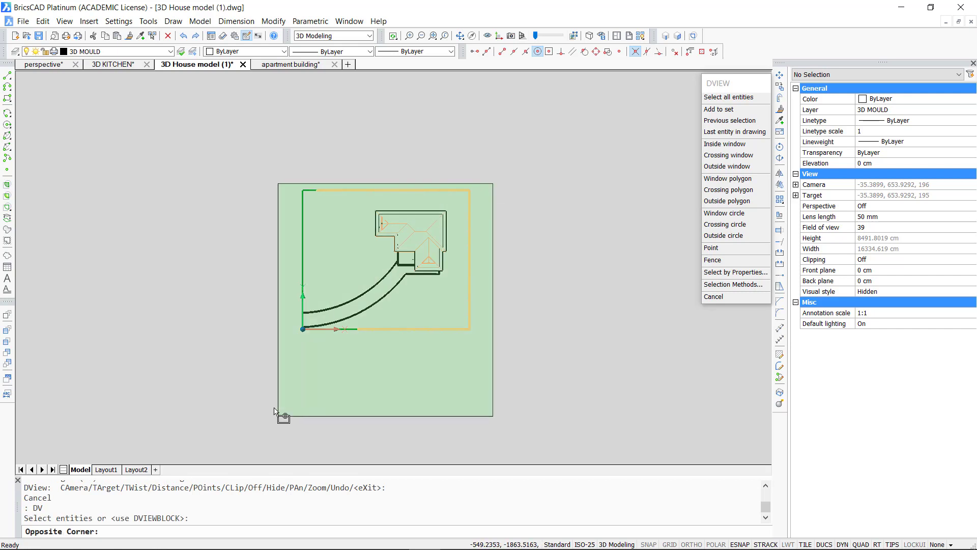
{"action": "left_click", "coordinate": [269, 382]}
{"action": "key", "text": "Return"}
- Define the DVIEW target point with an .xy filter, picking the house front at the end of the curved driveway, at Z 150
{"action": "type", "text": "po"}
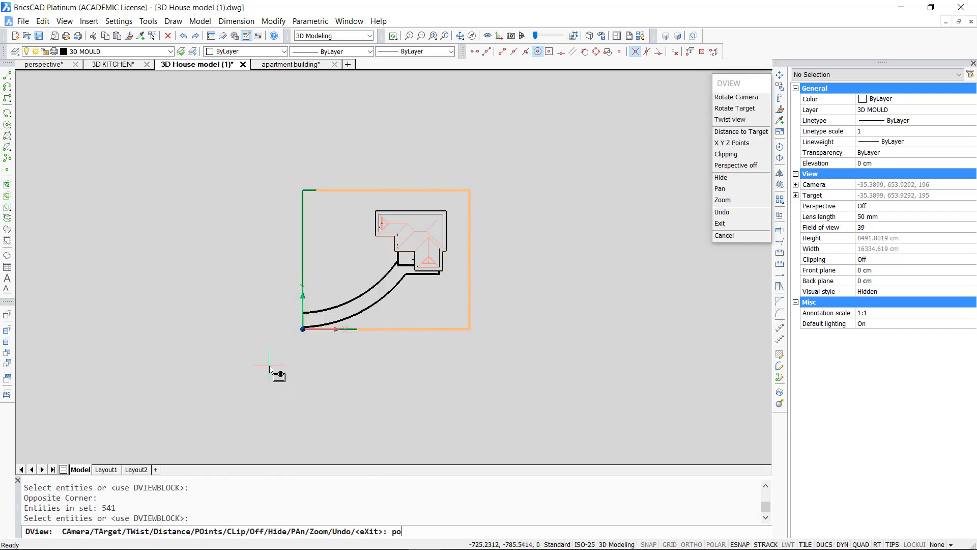
{"action": "key", "text": "Return"}
{"action": "type", "text": ".xy"}
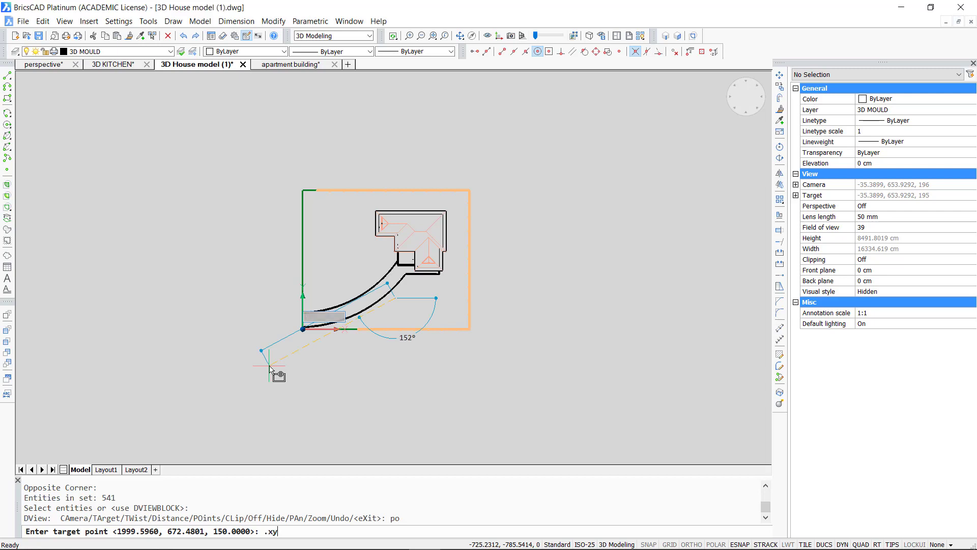
{"action": "key", "text": "Return"}
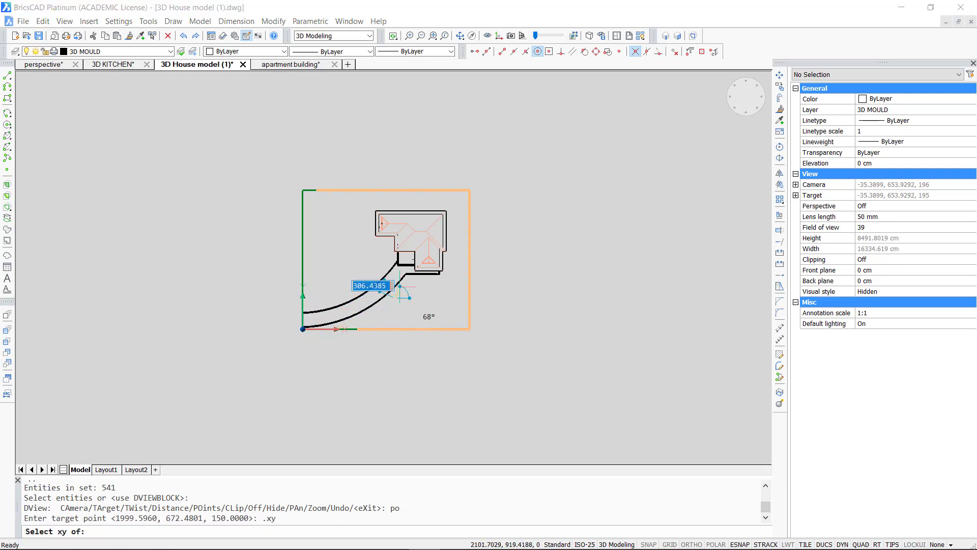
{"action": "left_click", "coordinate": [406, 275]}
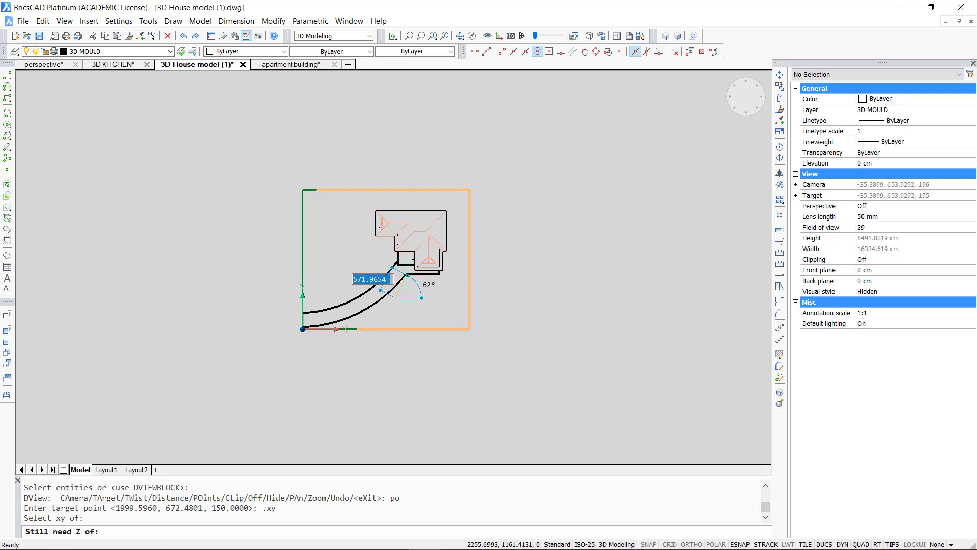
{"action": "type", "text": "150"}
{"action": "key", "text": "Return"}
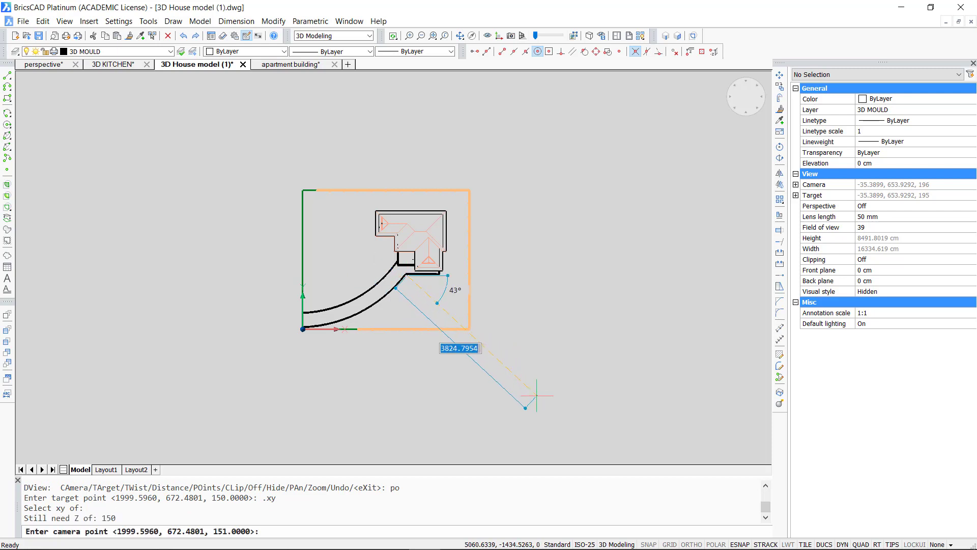
- Define the camera point with an .xy filter diagonally outside the plot's lower-right corner at Z 150, and show the perspective with the Distance option
{"action": "type", "text": ".xy"}
{"action": "key", "text": "Return"}
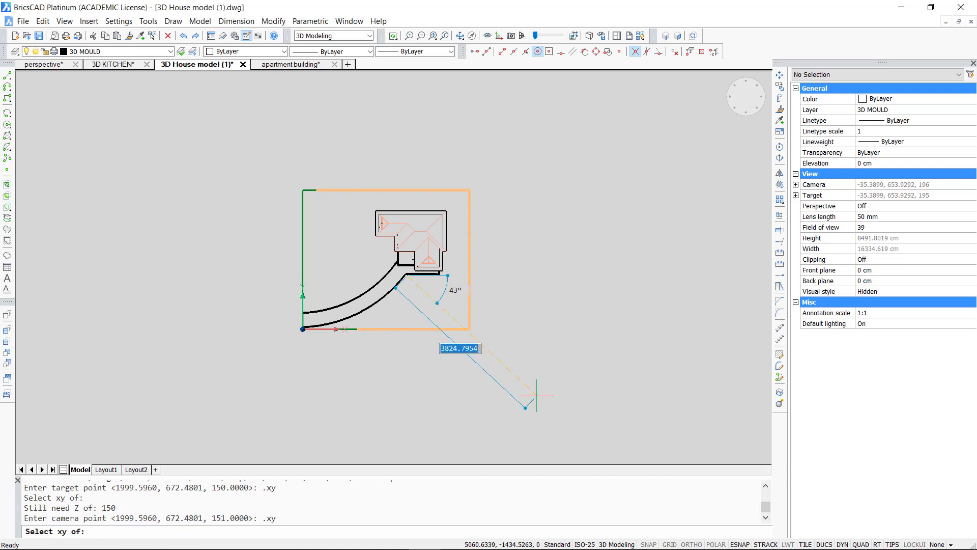
{"action": "left_click", "coordinate": [536, 395]}
{"action": "type", "text": "150"}
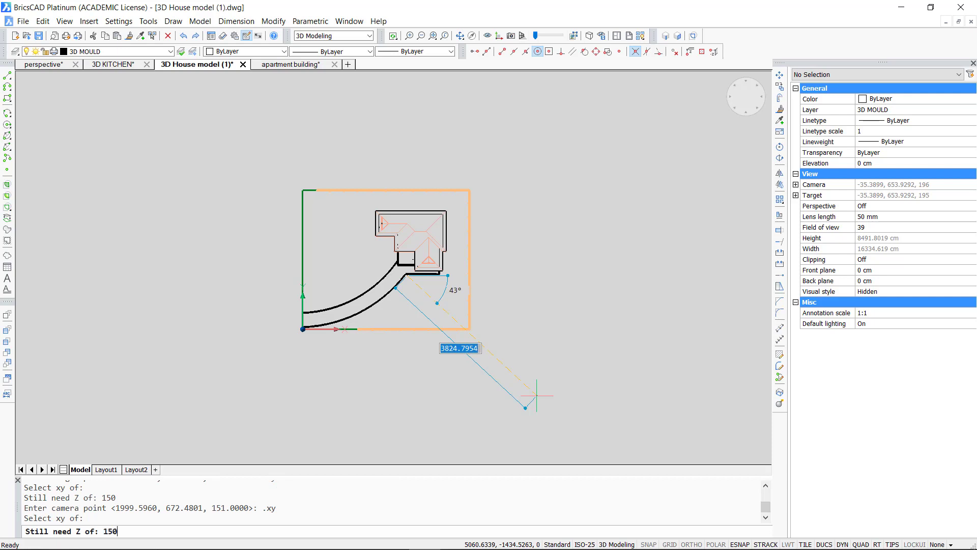
{"action": "key", "text": "Return"}
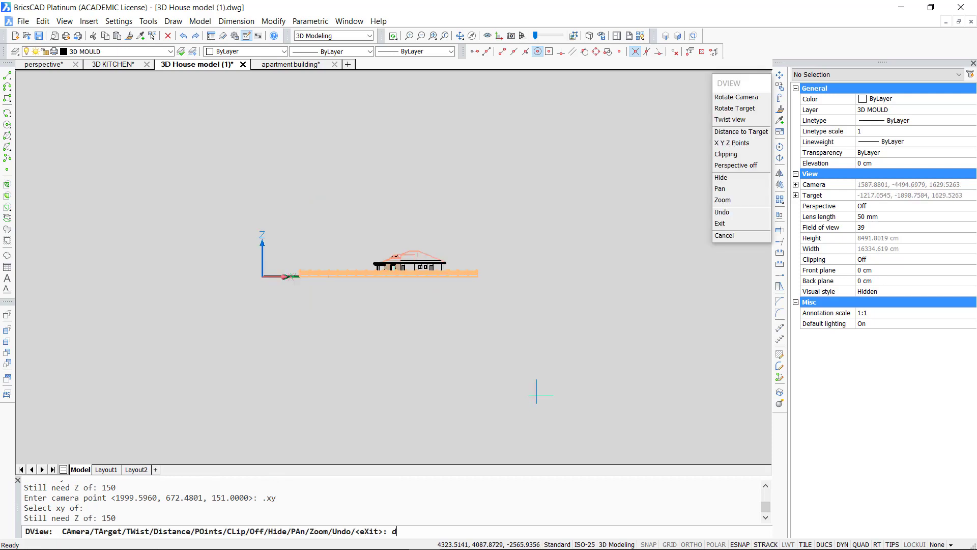
{"action": "type", "text": "d"}
{"action": "key", "text": "Return"}
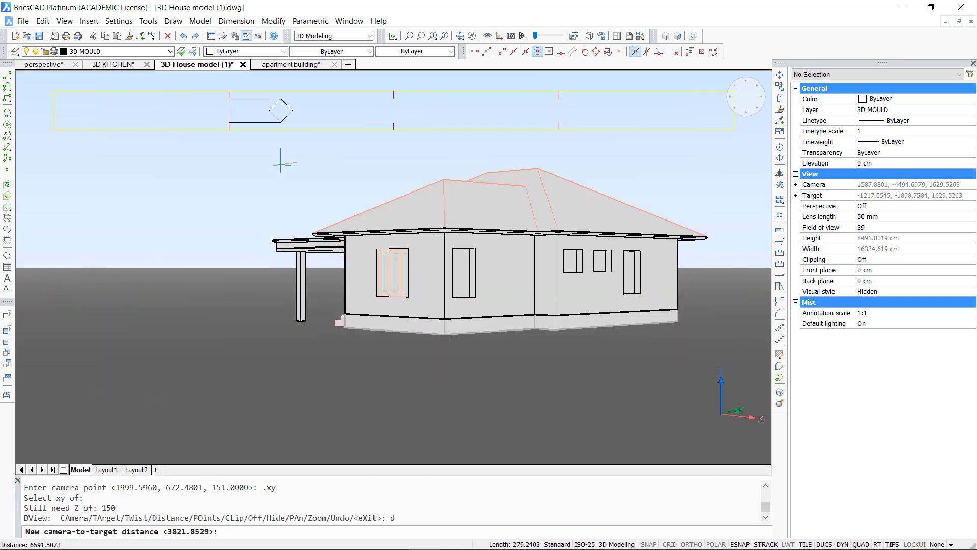
- Switch to the perspective drawing and read the notes on the requirements of three point perspective
{"action": "left_click", "coordinate": [46, 62]}
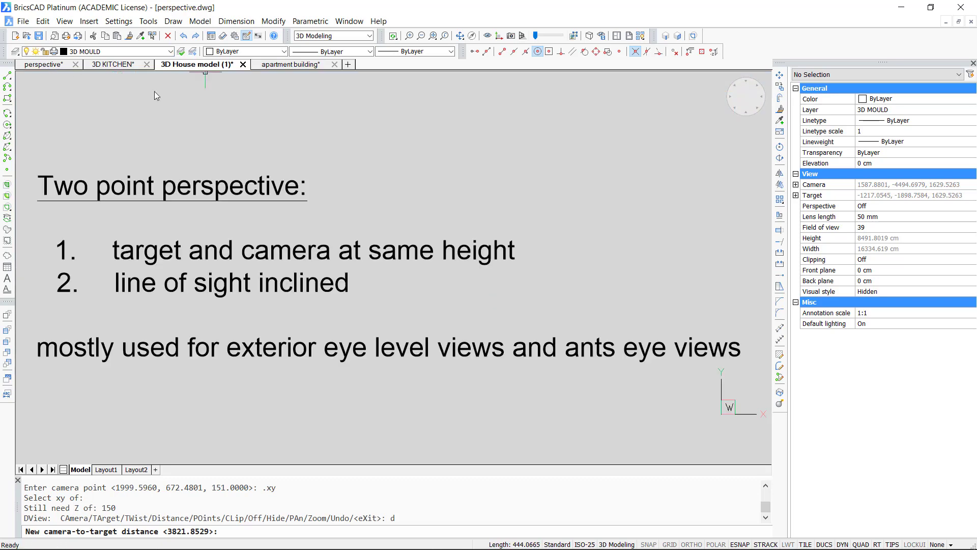
{"action": "scroll", "coordinate": [380, 205], "scroll_direction": "up", "scroll_amount": 4}
{"action": "middle_click_drag", "start_coordinate": [382, 403], "coordinate": [383, 214]}
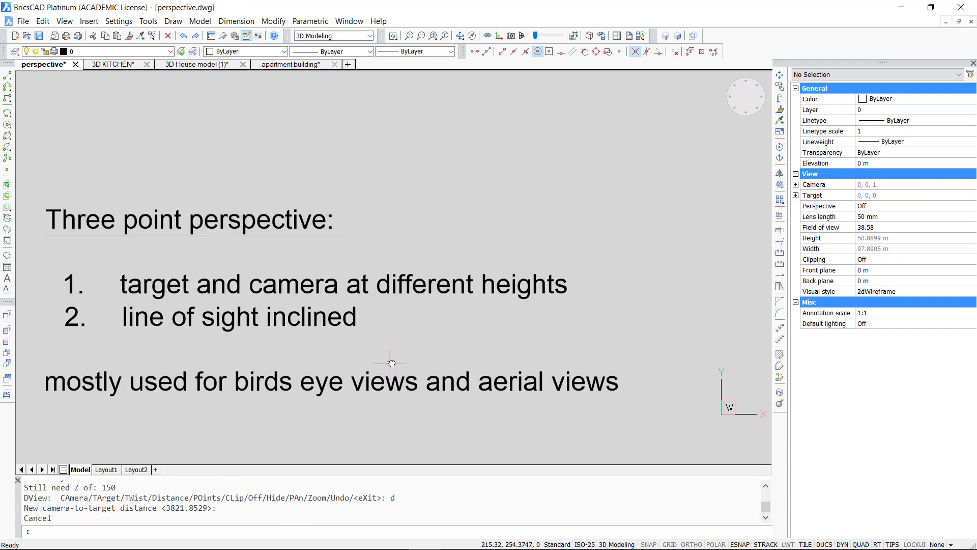
{"action": "middle_click_drag", "start_coordinate": [389, 364], "coordinate": [389, 316]}
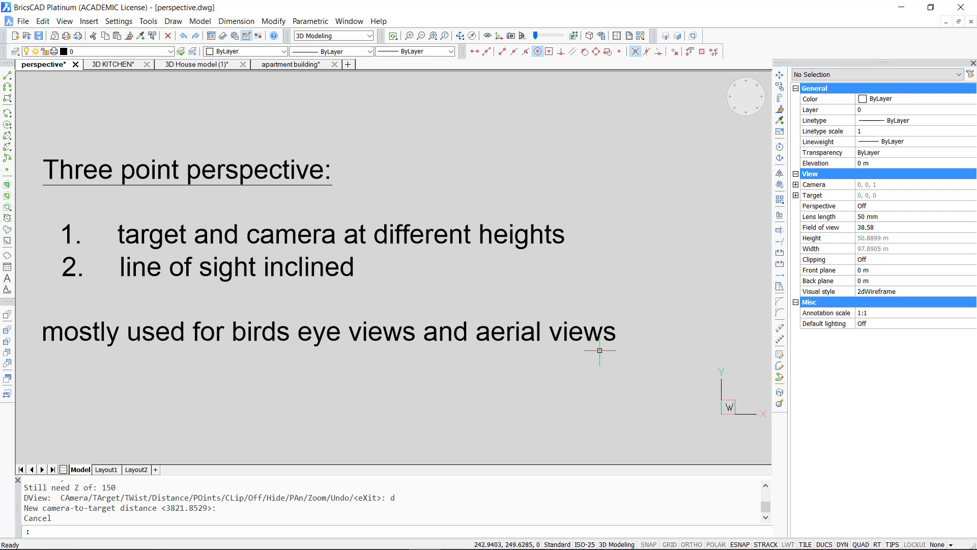
- Switch to the apartment building drawing and start DVIEW with the whole building selected
{"action": "left_click", "coordinate": [288, 66]}
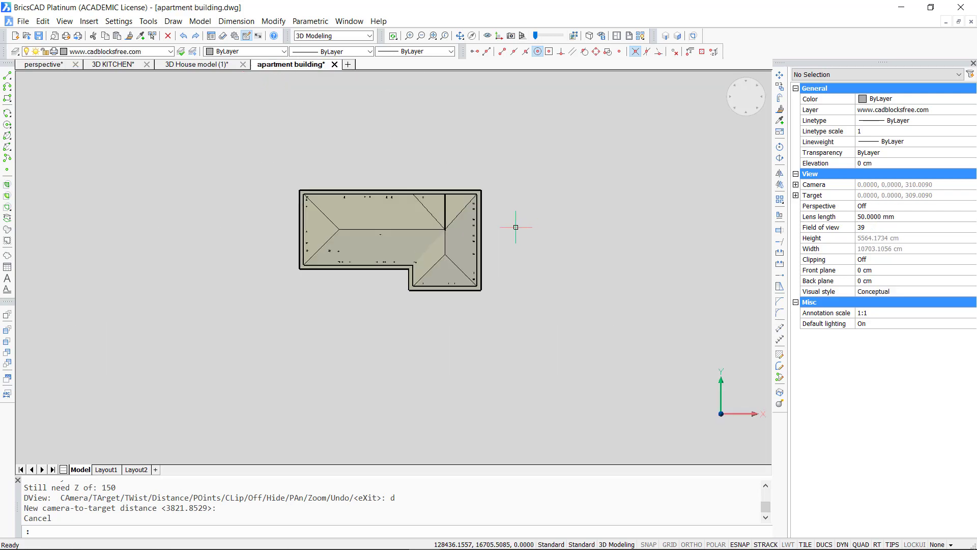
{"action": "type", "text": "DV"}
{"action": "key", "text": "Return"}
{"action": "left_click", "coordinate": [510, 177]}
{"action": "left_click", "coordinate": [251, 319]}
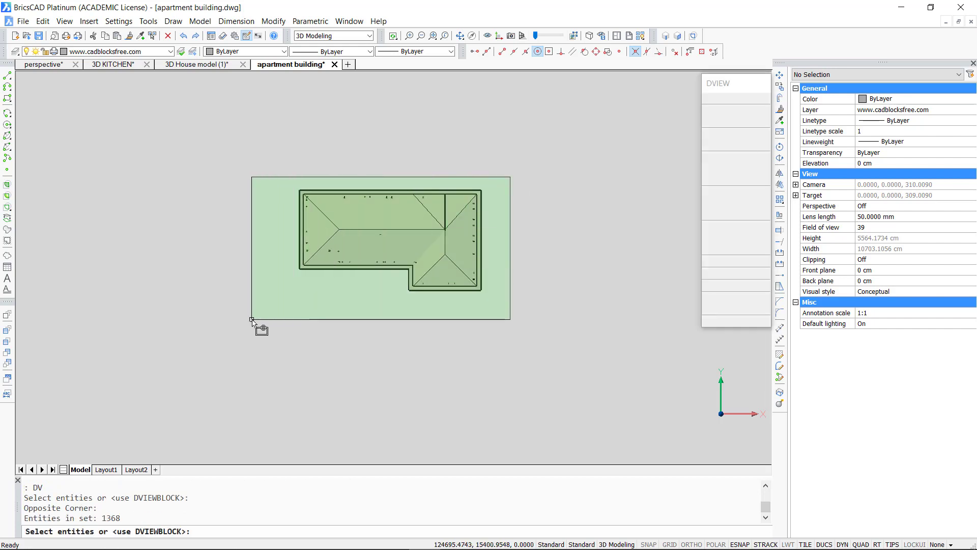
{"action": "key", "text": "Return"}
- Define the DVIEW target point with an .xy filter, picking near the middle of the apartment building's roof, at Z 100
{"action": "type", "text": "po"}
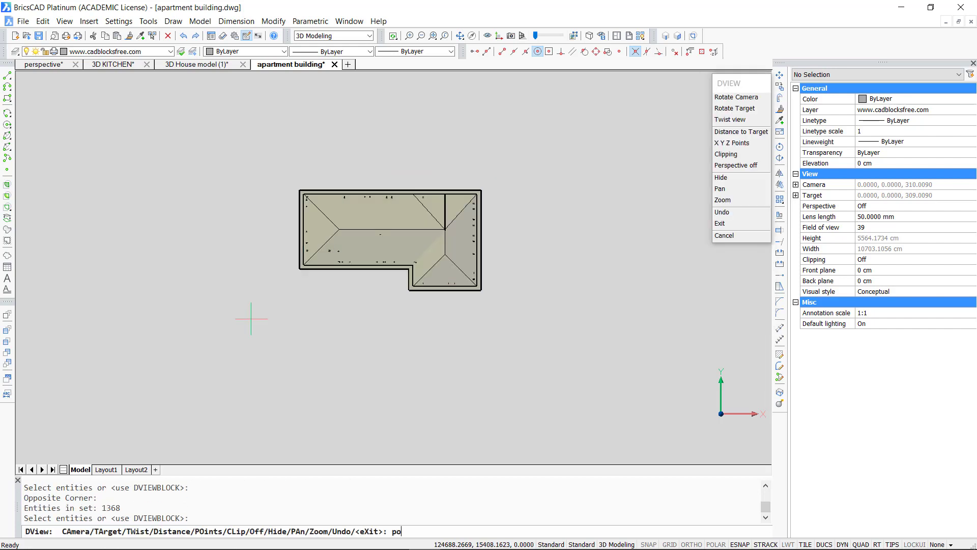
{"action": "key", "text": "Return"}
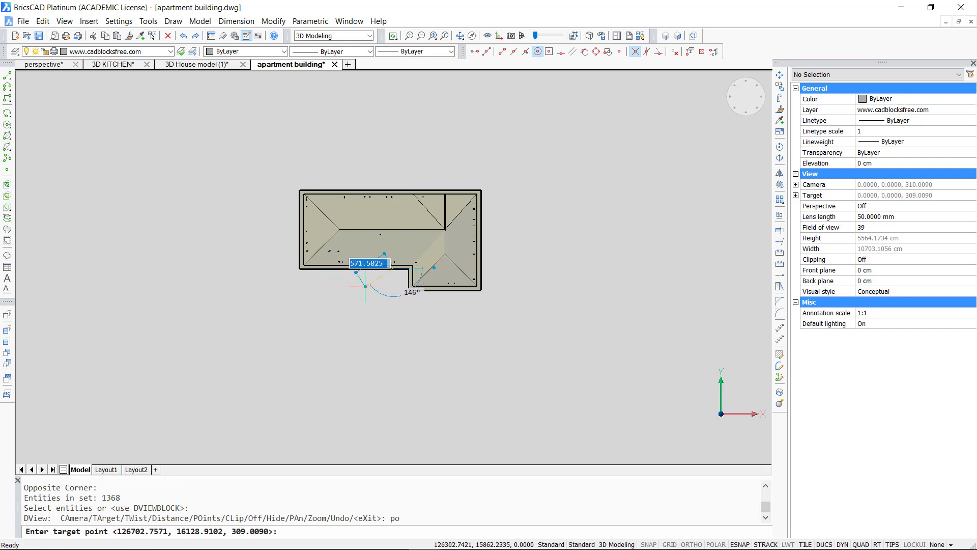
{"action": "type", "text": ".xy"}
{"action": "key", "text": "Return"}
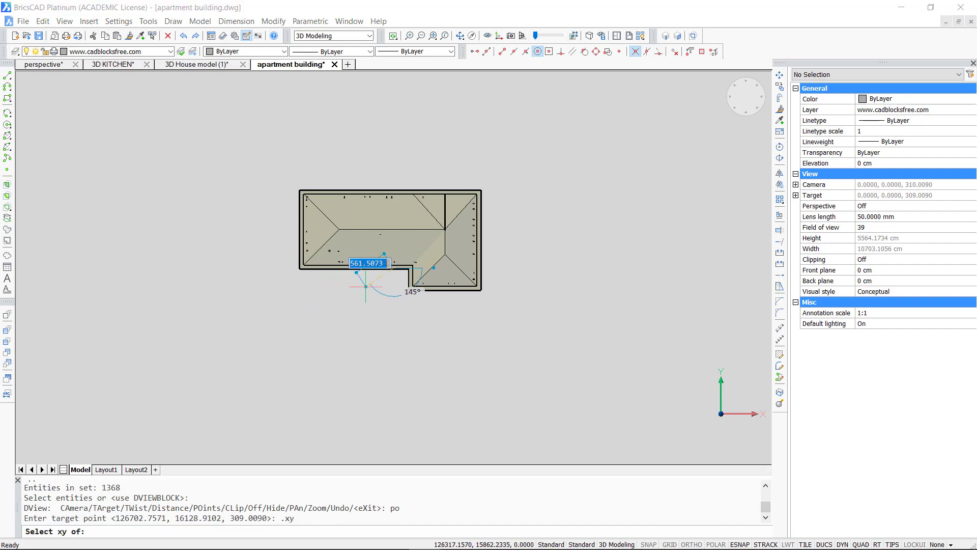
{"action": "left_click", "coordinate": [388, 234]}
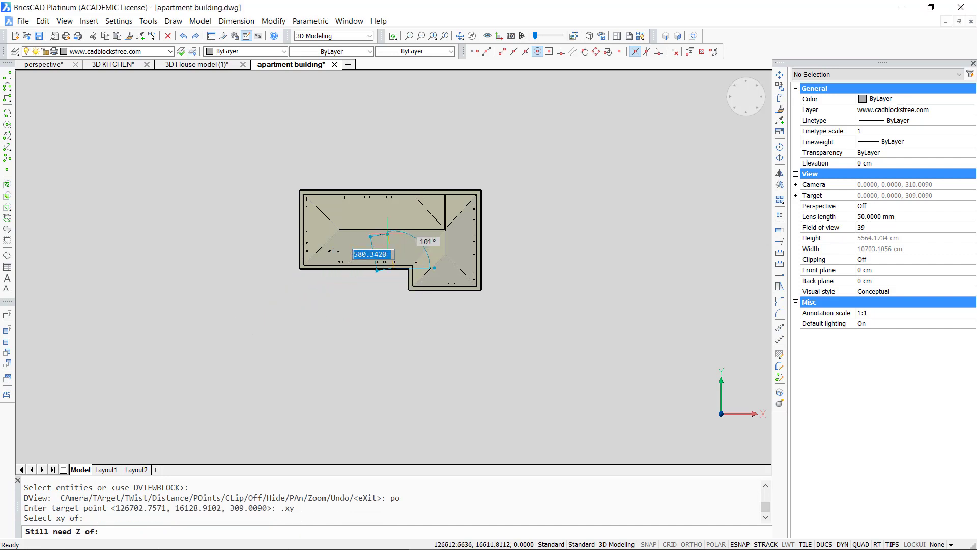
{"action": "type", "text": "100"}
{"action": "key", "text": "Return"}
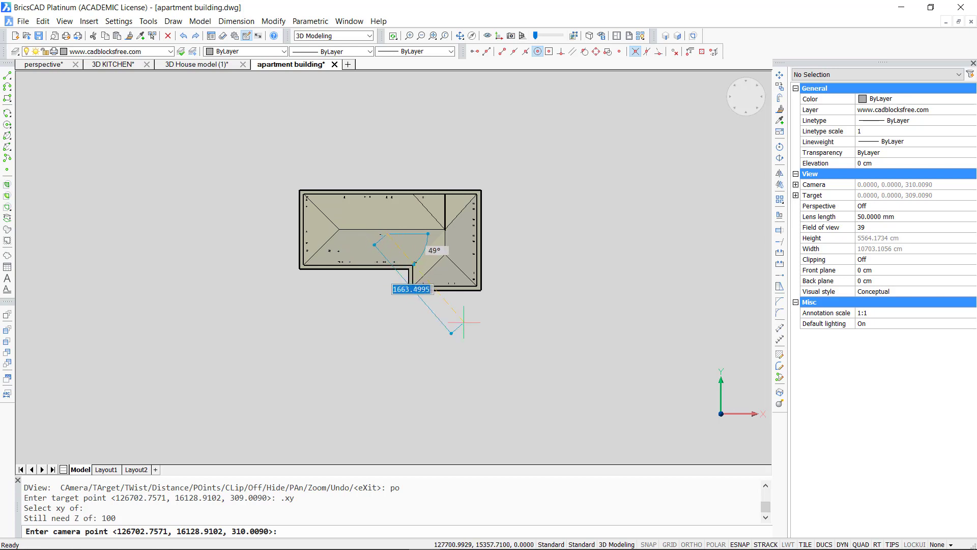
- Define the camera point with an .xy filter diagonally outside the building's lower-right corner, at Z 800
{"action": "type", "text": "."}
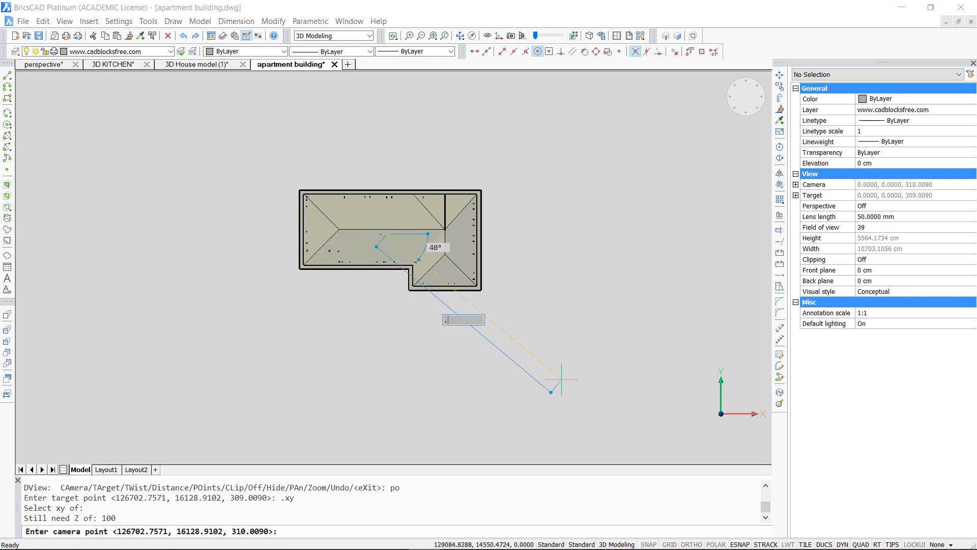
{"action": "type", "text": "xy"}
{"action": "key", "text": "Return"}
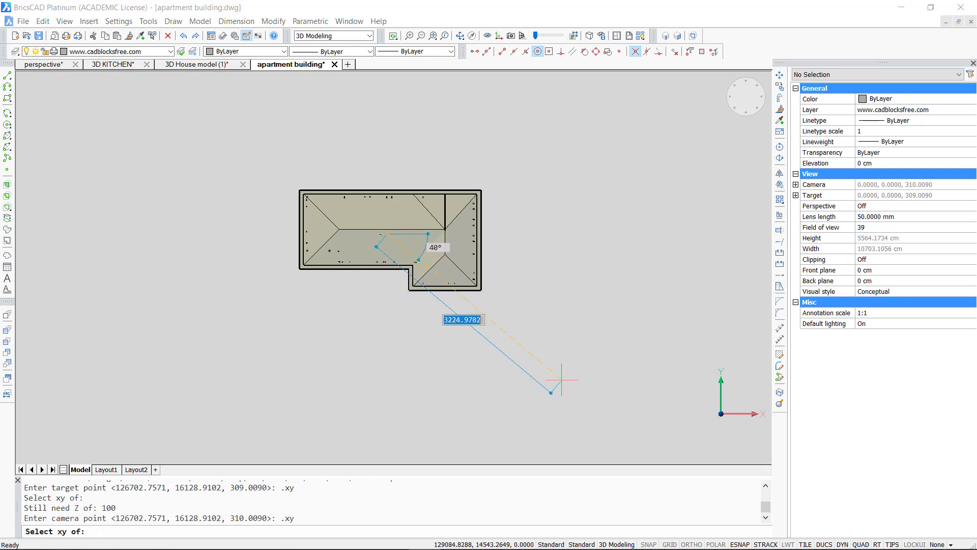
{"action": "left_click", "coordinate": [561, 390]}
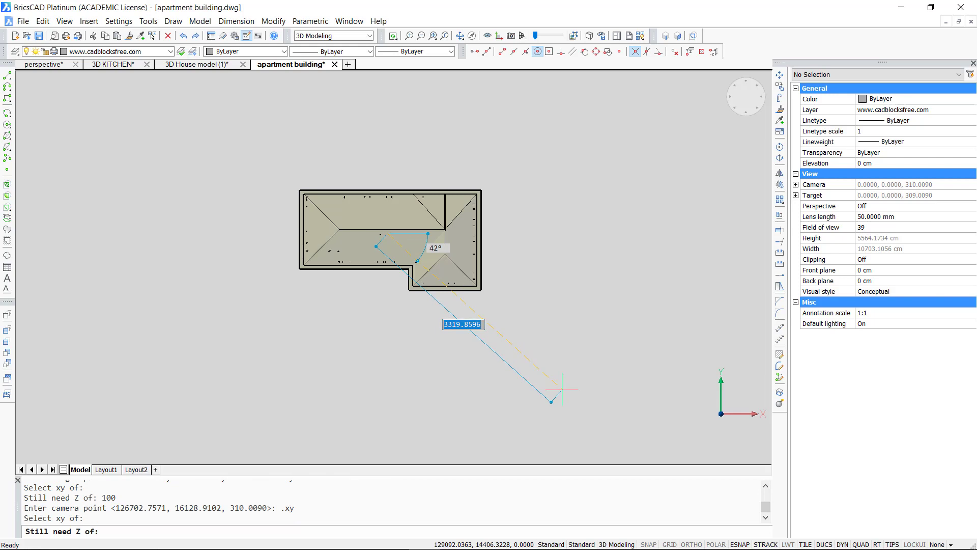
{"action": "type", "text": "800"}
{"action": "key", "text": "Return"}
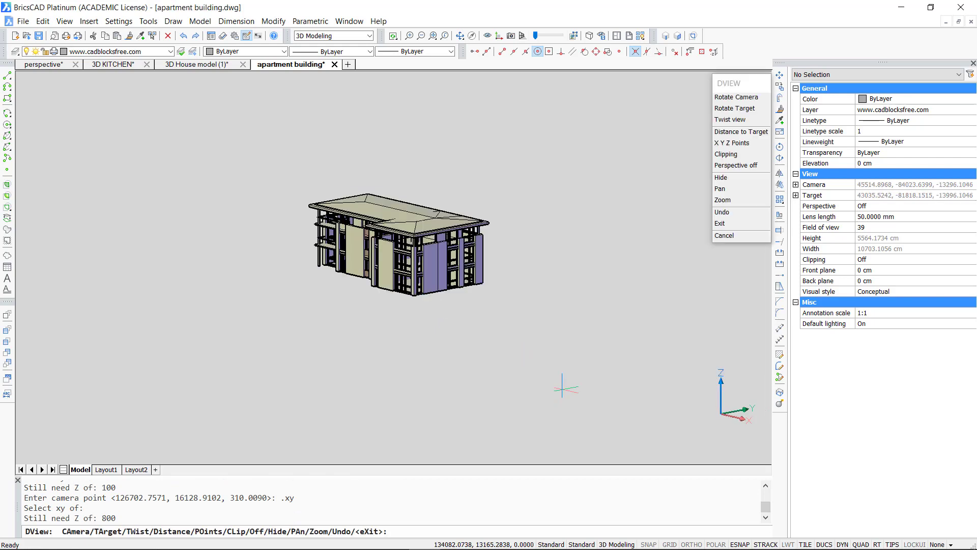
- Turn on the perspective with the Distance option, using a camera-to-target distance of 5000
{"action": "type", "text": "d"}
{"action": "key", "text": "Return"}
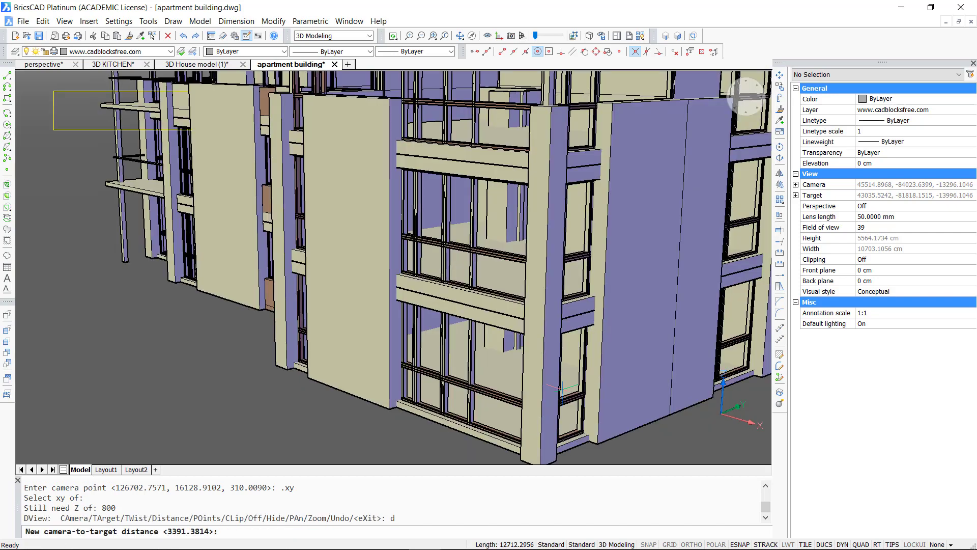
{"action": "type", "text": "d"}
{"action": "key", "text": "Return"}
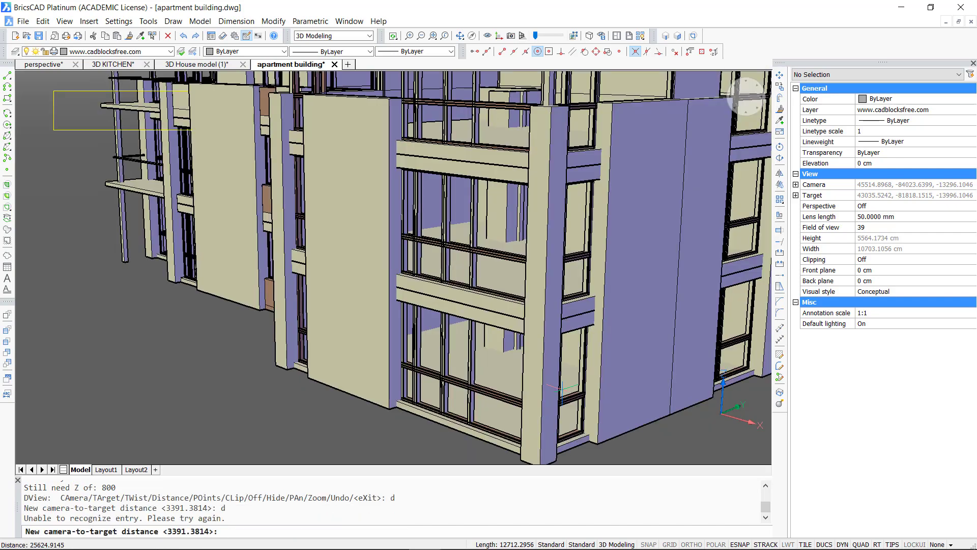
{"action": "type", "text": "5000"}
{"action": "key", "text": "Return"}
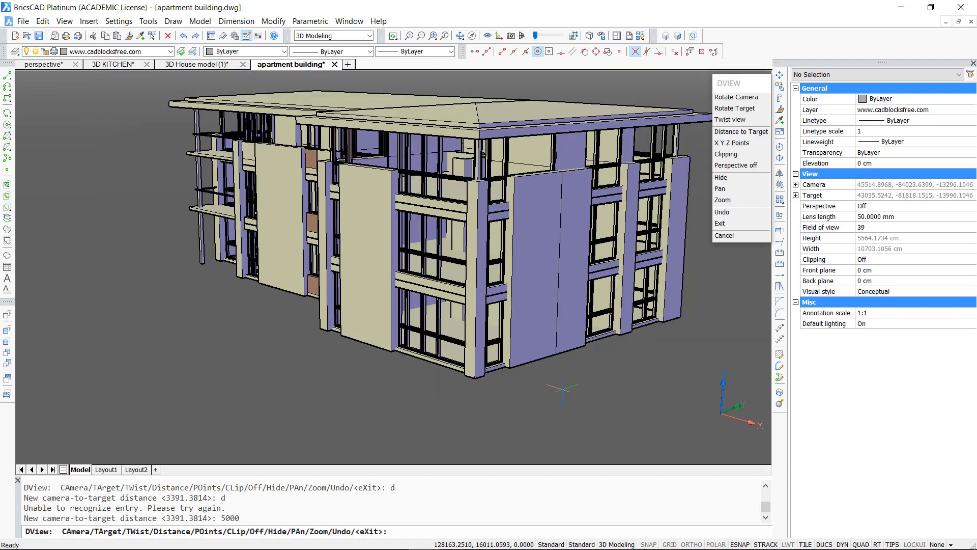